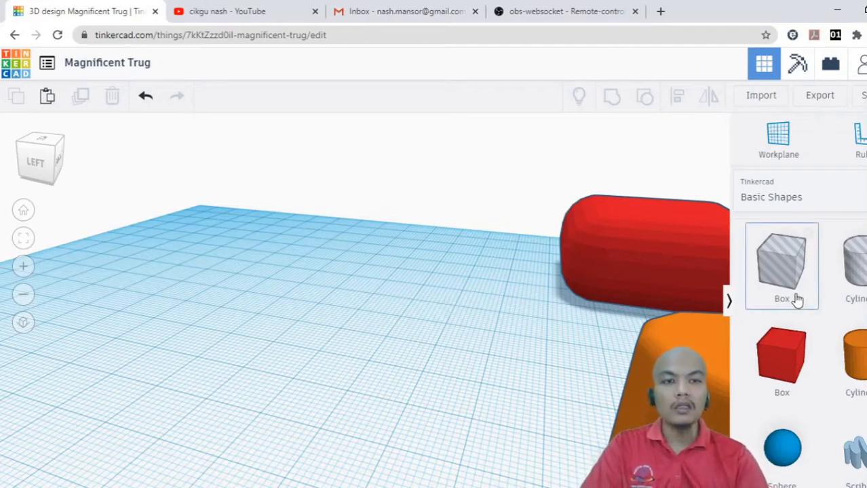
Place a solid red box on the empty area of the workplane and stretch it horizontally into a long bar.
{"action": "scroll", "coordinate": [796, 309], "scroll_direction": "down", "scroll_amount": 1}
{"action": "scroll", "coordinate": [802, 314], "scroll_direction": "down", "scroll_amount": 1}
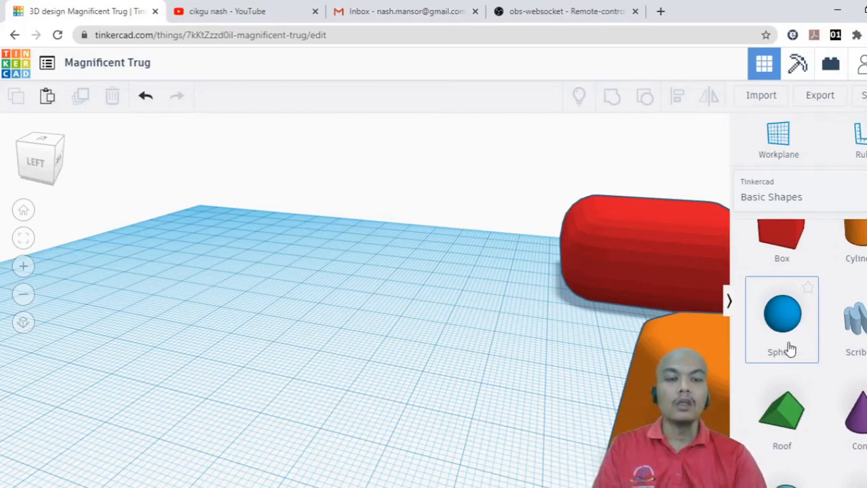
{"action": "scroll", "coordinate": [789, 348], "scroll_direction": "up", "scroll_amount": 1}
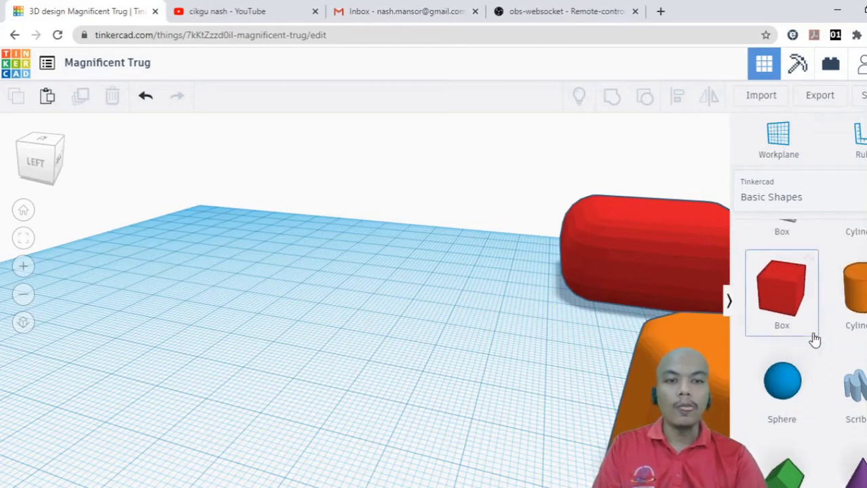
{"action": "scroll", "coordinate": [812, 338], "scroll_direction": "down", "scroll_amount": 1}
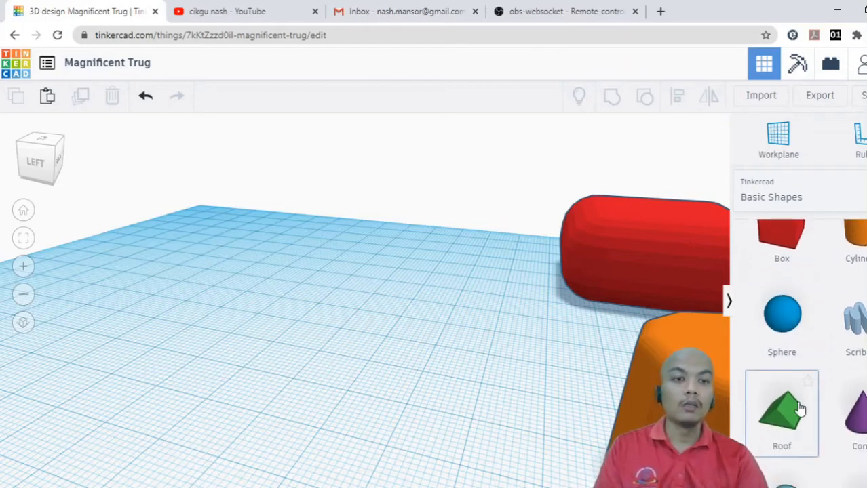
{"action": "scroll", "coordinate": [797, 415], "scroll_direction": "up", "scroll_amount": 2}
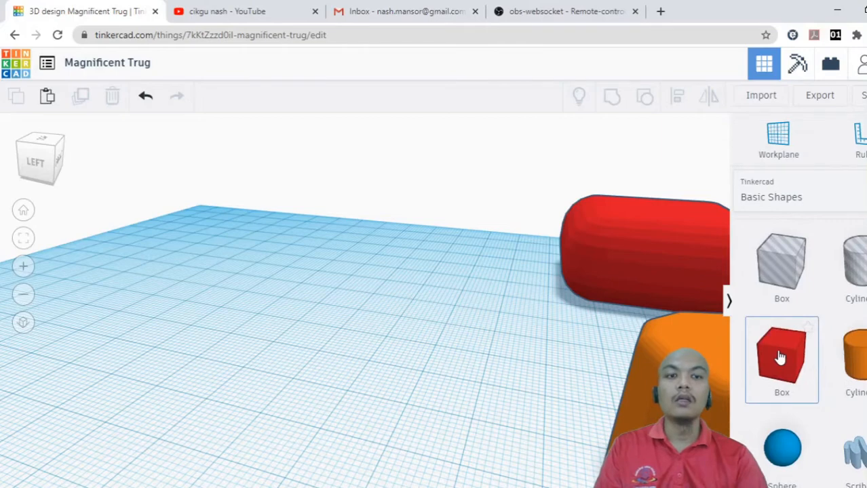
{"action": "left_click_drag", "start_coordinate": [780, 358], "coordinate": [257, 367]}
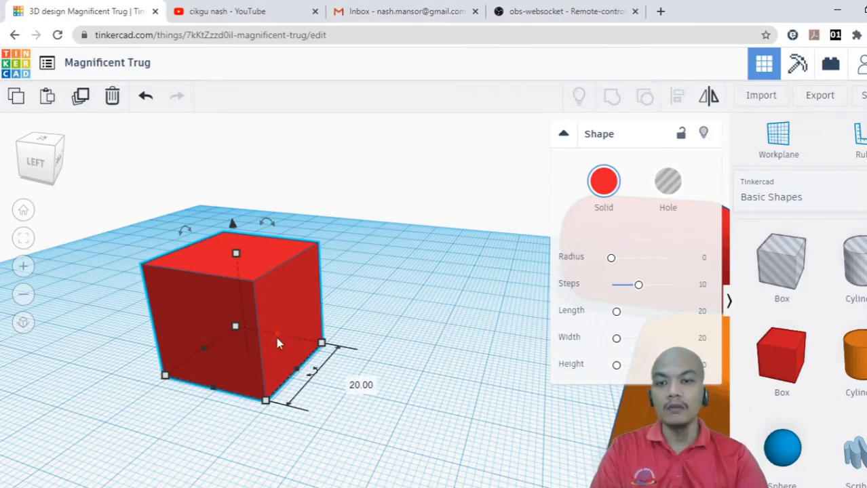
{"action": "left_click_drag", "start_coordinate": [280, 337], "coordinate": [332, 245]}
{"action": "left_click", "coordinate": [275, 286]}
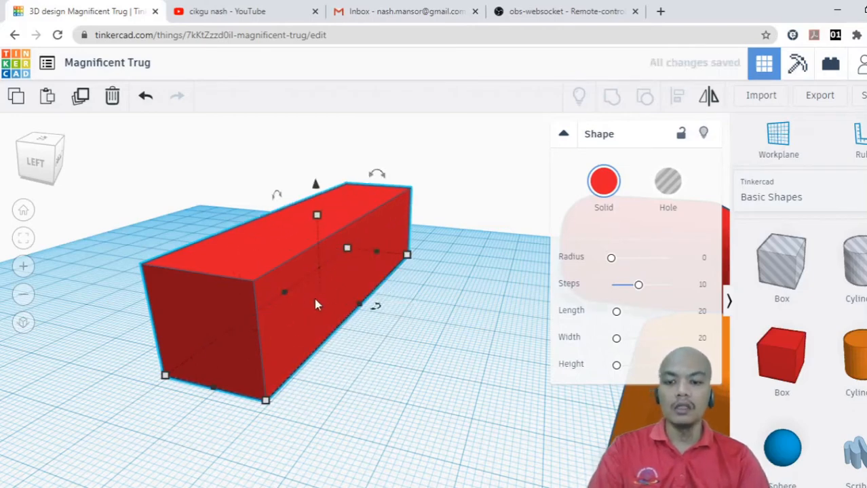
Duplicate the bar twice, shifting each copy sideways and upward so the overlapping bars form a three-step staircase.
{"action": "key", "text": "ctrl+d"}
{"action": "left_click_drag", "start_coordinate": [319, 295], "coordinate": [189, 272]}
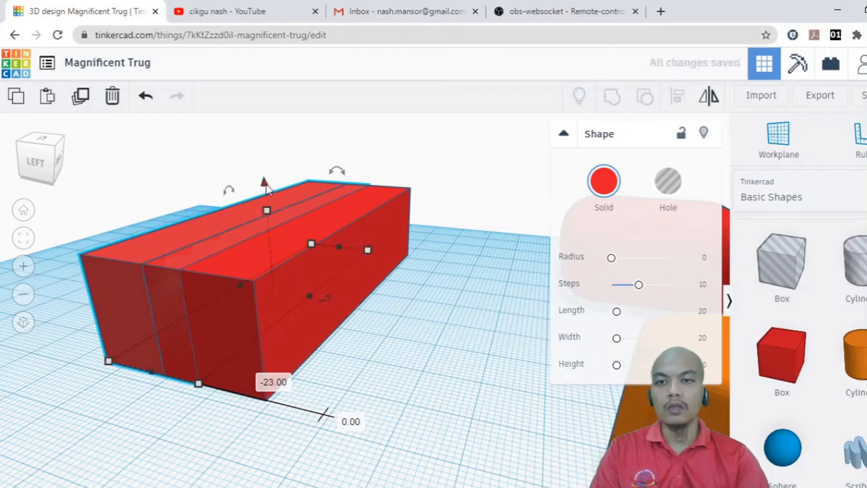
{"action": "left_click_drag", "start_coordinate": [265, 190], "coordinate": [264, 135]}
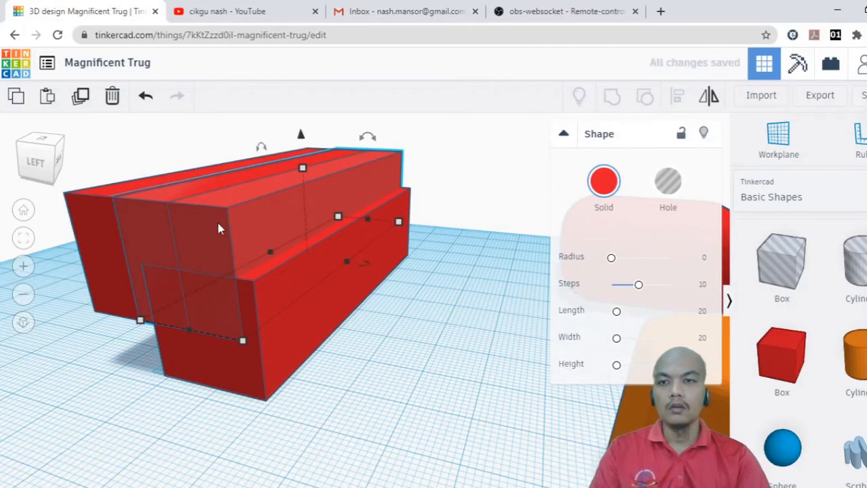
{"action": "left_click_drag", "start_coordinate": [217, 218], "coordinate": [97, 213]}
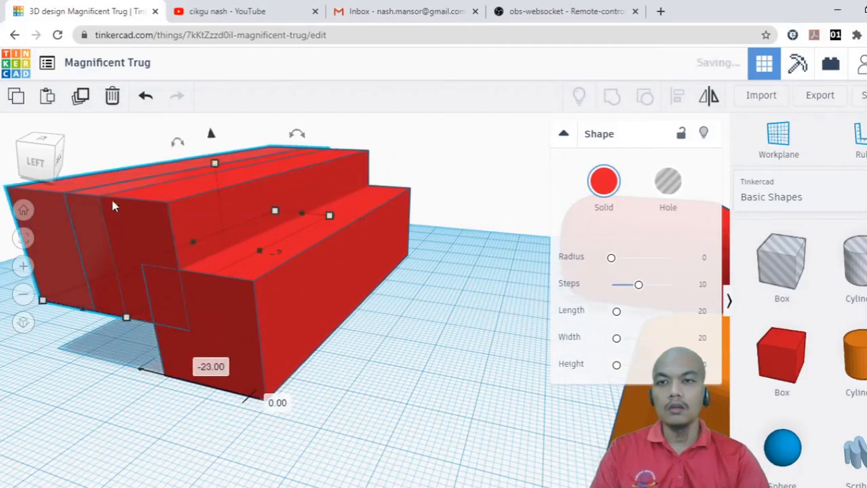
{"action": "left_click_drag", "start_coordinate": [212, 135], "coordinate": [208, 112]}
{"action": "scroll", "coordinate": [219, 217], "scroll_direction": "down", "scroll_amount": 5}
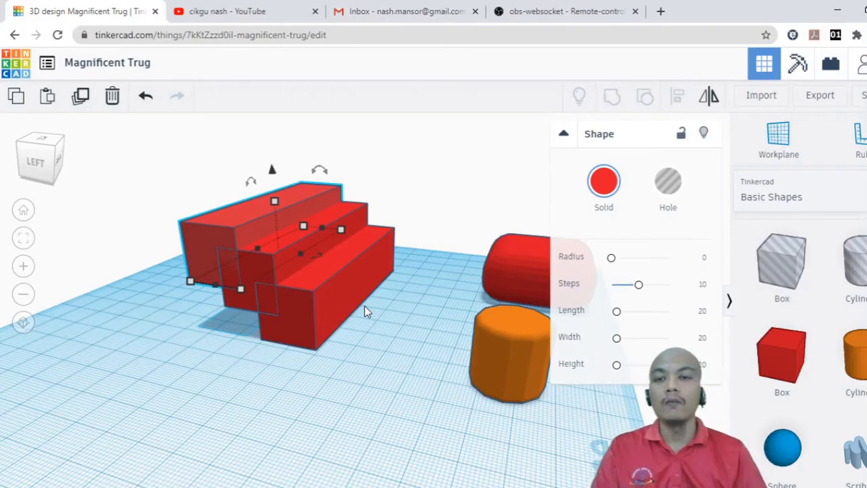
{"action": "left_click", "coordinate": [370, 367]}
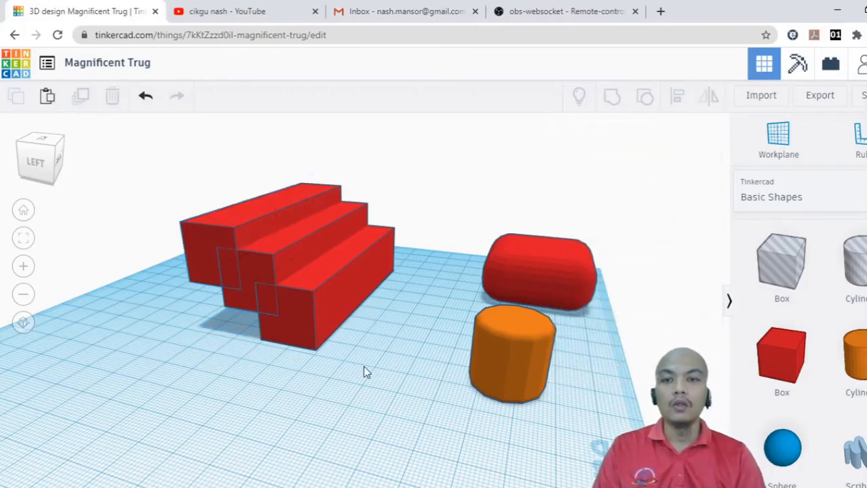
Group all three staircase bars into one shape, and undo the grouping.
{"action": "left_click_drag", "start_coordinate": [365, 367], "coordinate": [195, 232]}
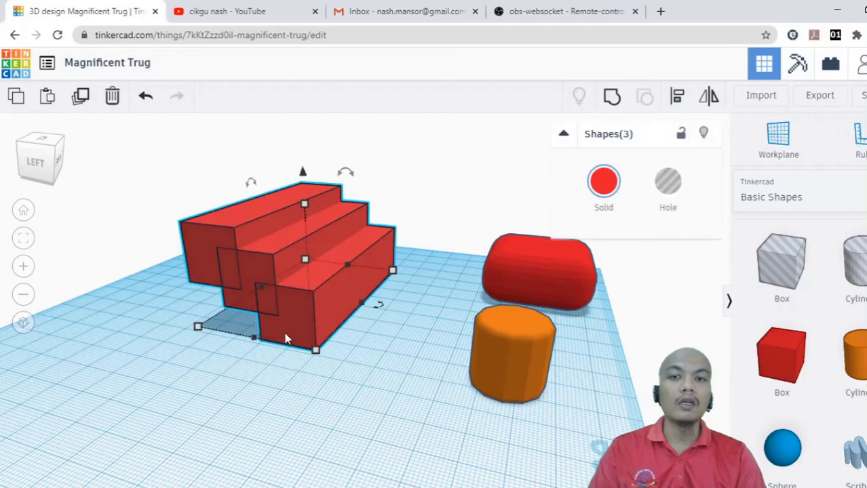
{"action": "left_click", "coordinate": [277, 398]}
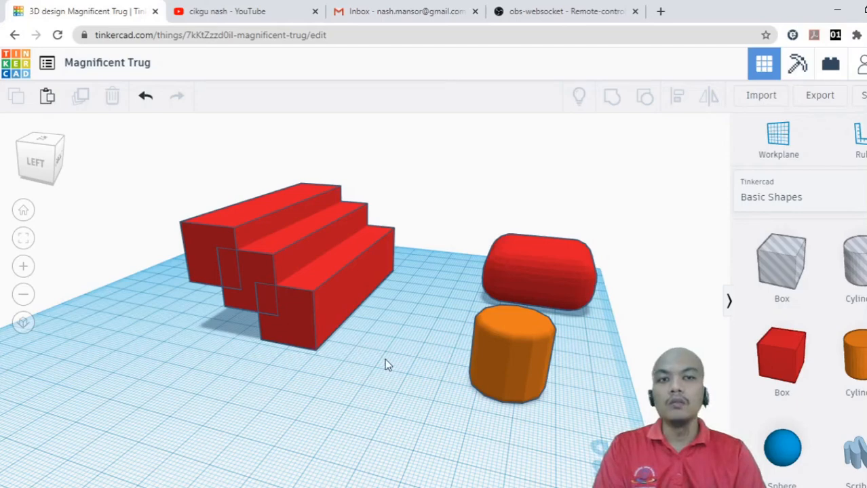
{"action": "left_click_drag", "start_coordinate": [384, 360], "coordinate": [150, 173]}
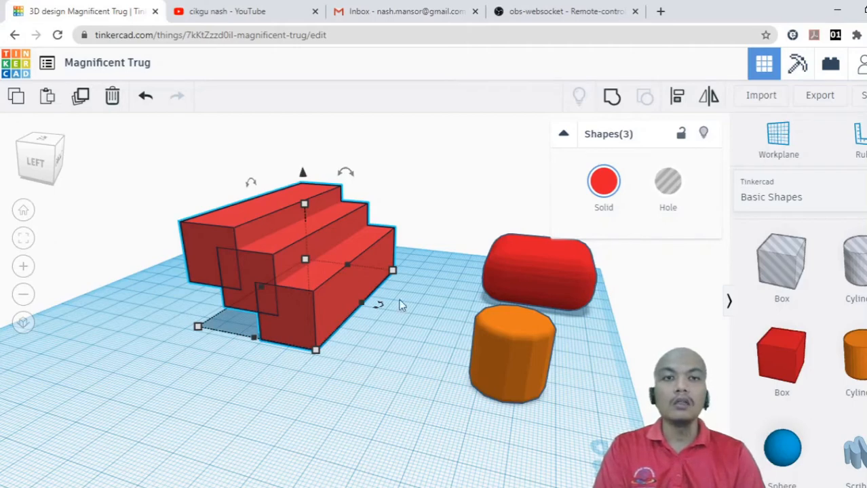
{"action": "left_click", "coordinate": [611, 99]}
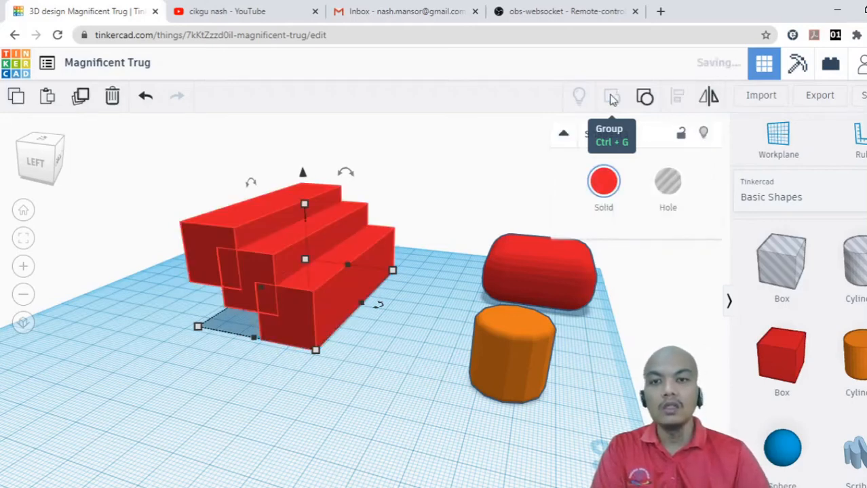
{"action": "left_click", "coordinate": [362, 441]}
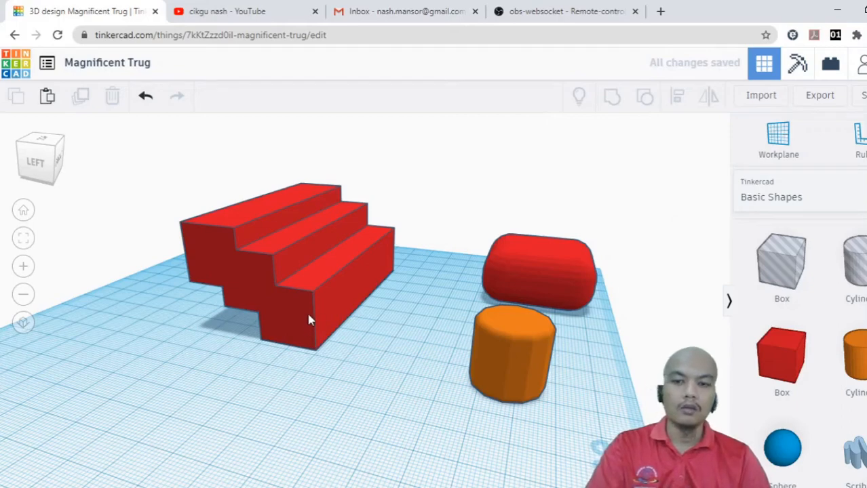
{"action": "key", "text": "ctrl+z"}
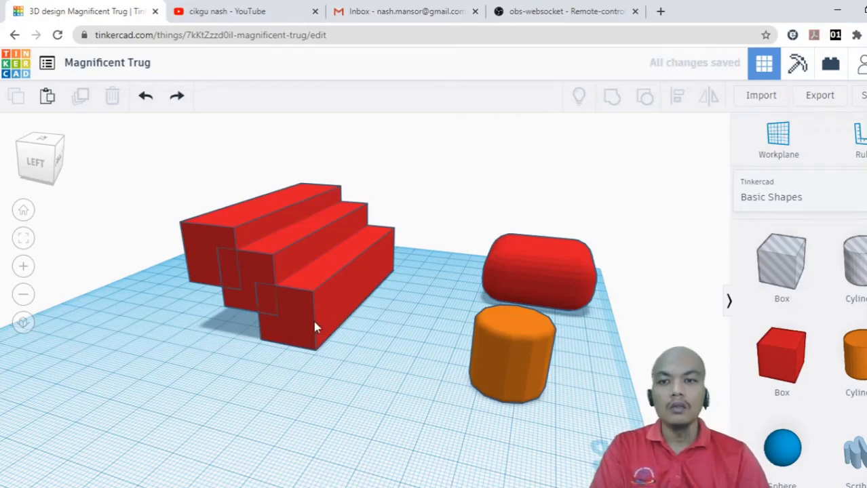
Group only the lowest and middle staircase bars, leaving the uppermost bar separate.
{"action": "left_click", "coordinate": [313, 318]}
{"action": "left_click", "coordinate": [283, 241]}
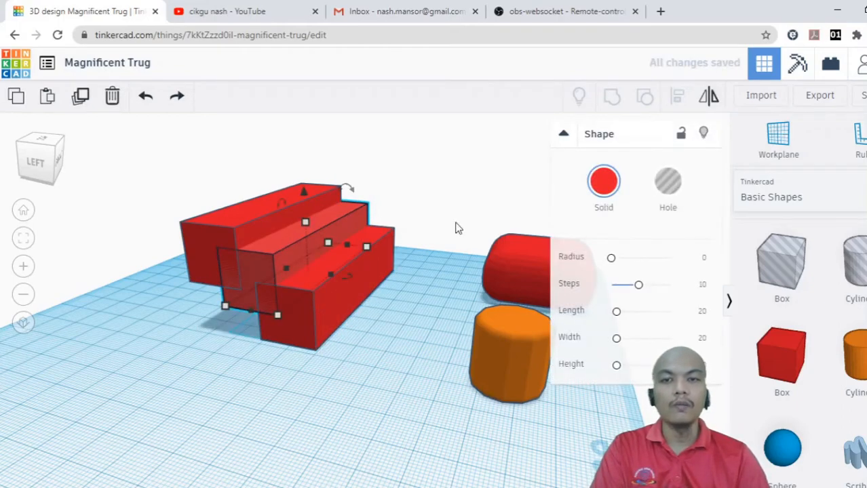
{"action": "left_click", "coordinate": [313, 291], "text": "shift"}
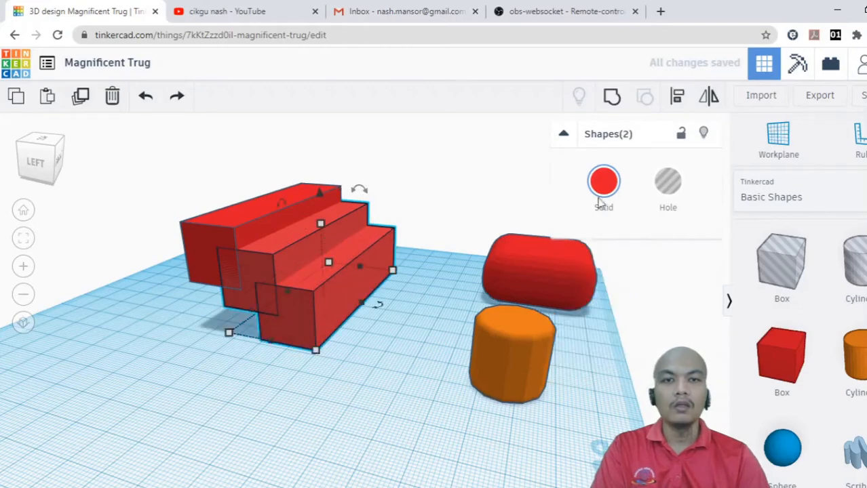
{"action": "left_click", "coordinate": [613, 97]}
{"action": "left_click", "coordinate": [385, 352]}
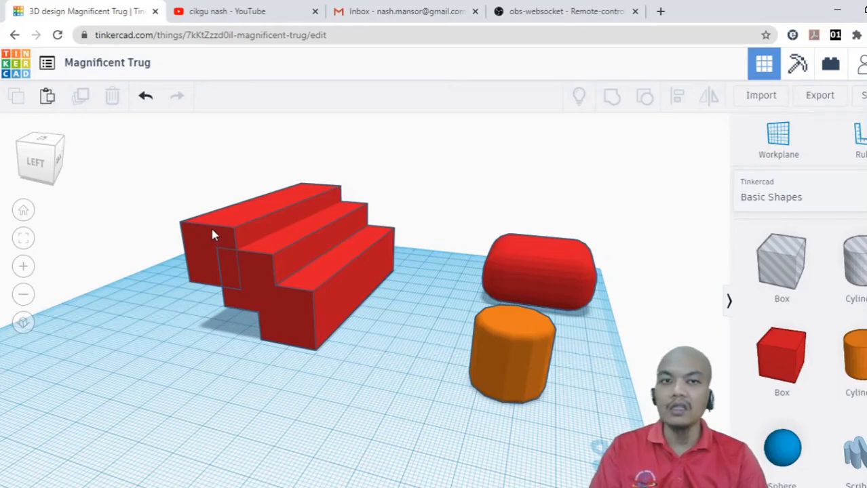
Nudge the grouped lower two bars slightly apart from the uppermost bar, and undo the move and their grouping.
{"action": "left_click", "coordinate": [343, 284]}
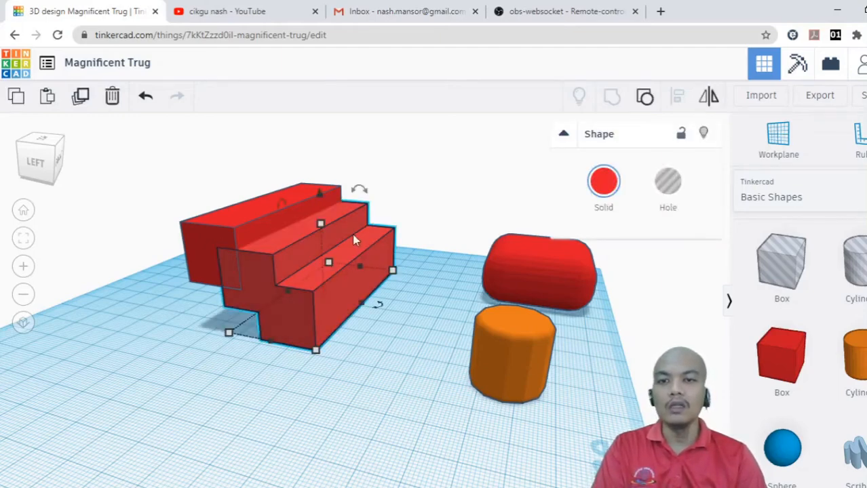
{"action": "mouse_move", "coordinate": [307, 283]}
{"action": "left_mouse_down"}
{"action": "mouse_move", "coordinate": [261, 334]}
{"action": "mouse_move", "coordinate": [304, 291]}
{"action": "mouse_move", "coordinate": [282, 327]}
{"action": "mouse_move", "coordinate": [307, 294]}
{"action": "left_mouse_up"}
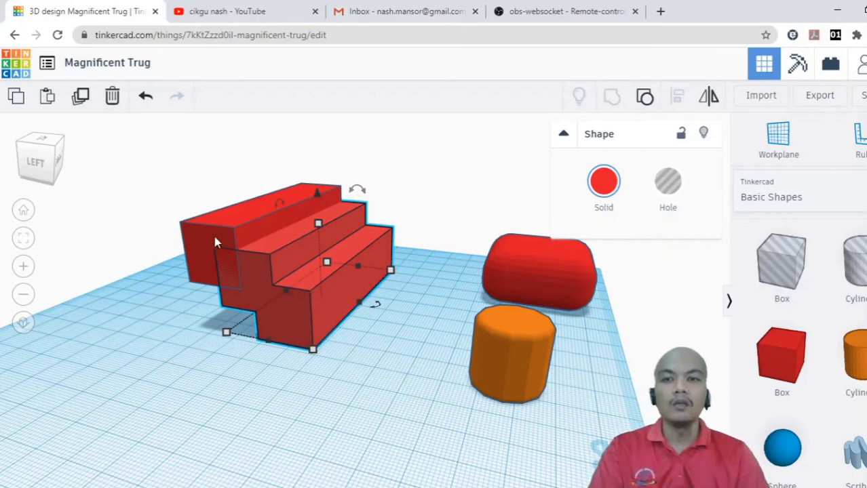
{"action": "left_click", "coordinate": [262, 231]}
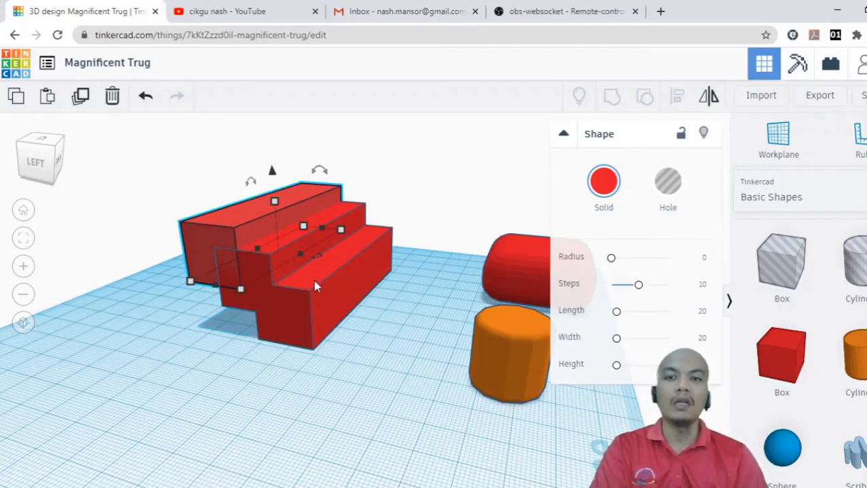
{"action": "left_click", "coordinate": [352, 329]}
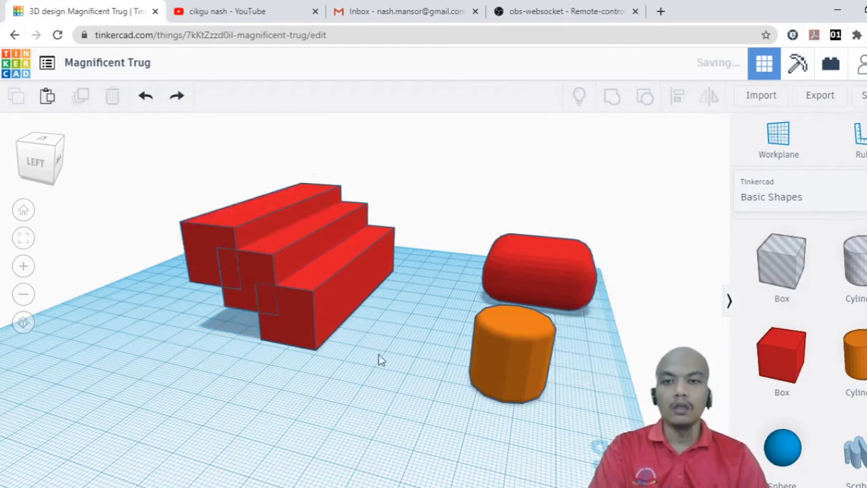
Group all three staircase bars into a single shape and move it across the workplane, away from the rounded shapes.
{"action": "left_click_drag", "start_coordinate": [365, 361], "coordinate": [170, 192]}
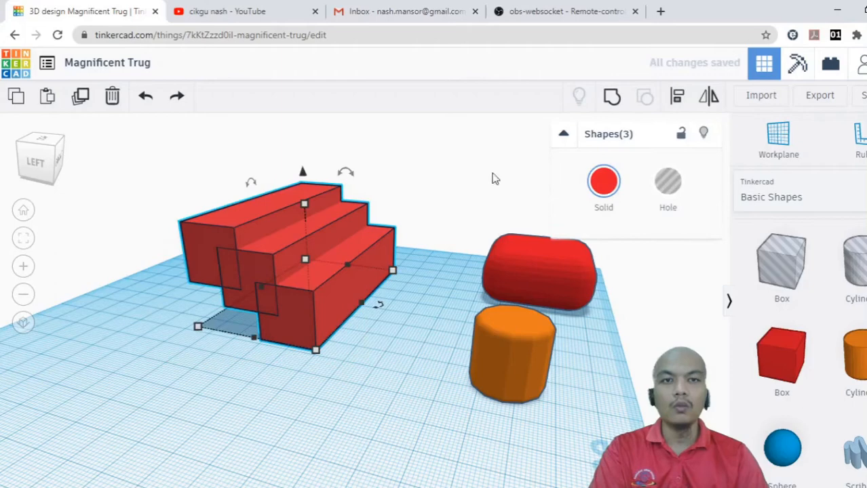
{"action": "left_click", "coordinate": [612, 99]}
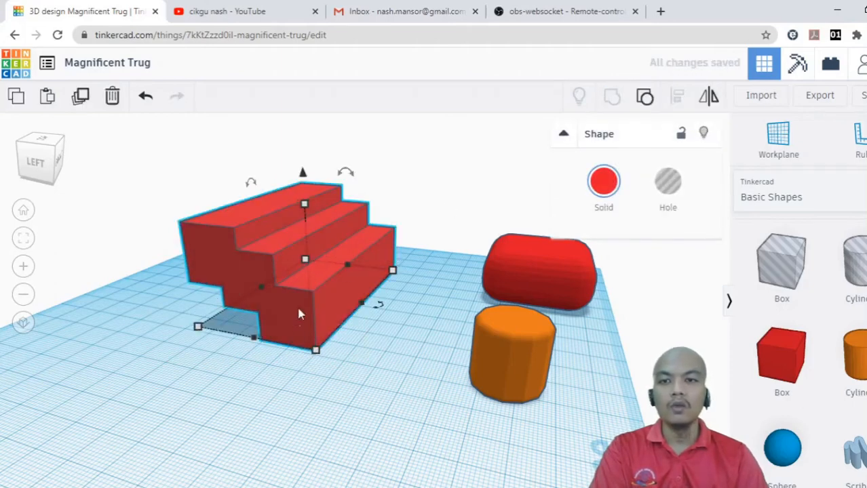
{"action": "left_click_drag", "start_coordinate": [305, 300], "coordinate": [249, 323]}
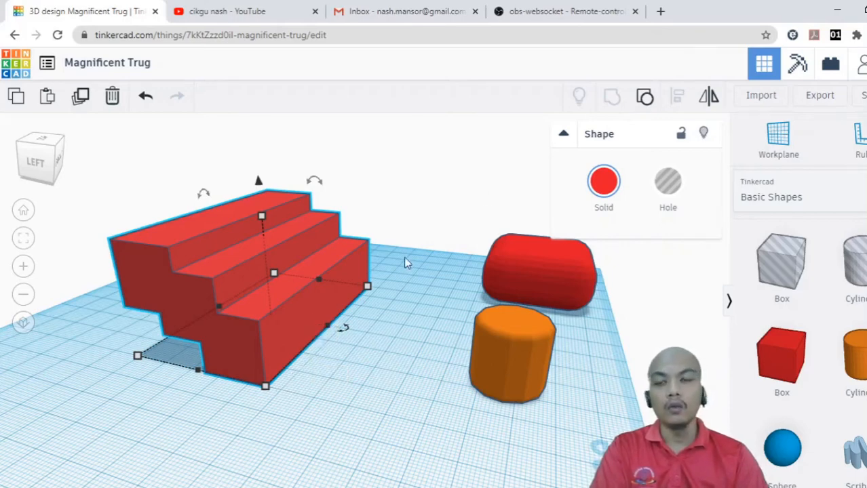
{"action": "left_click", "coordinate": [297, 318]}
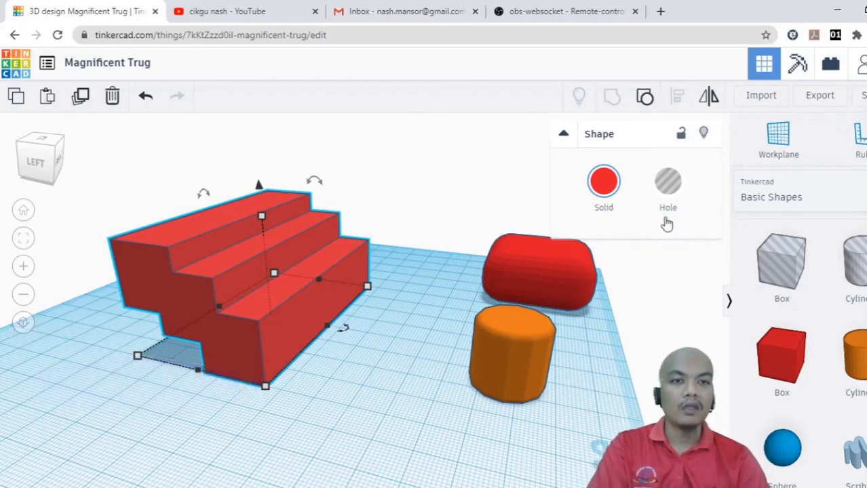
Delete the grouped red staircase from the workplane.
{"action": "left_click", "coordinate": [402, 304]}
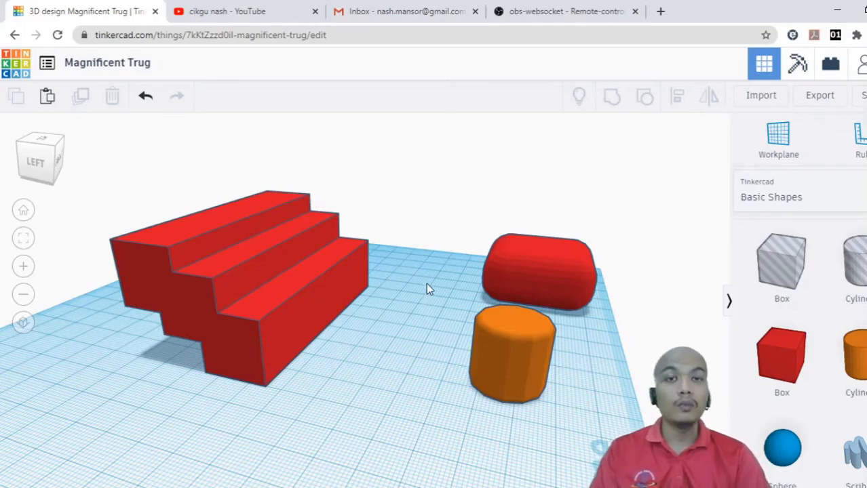
{"action": "left_click", "coordinate": [314, 315]}
{"action": "key", "text": "Delete"}
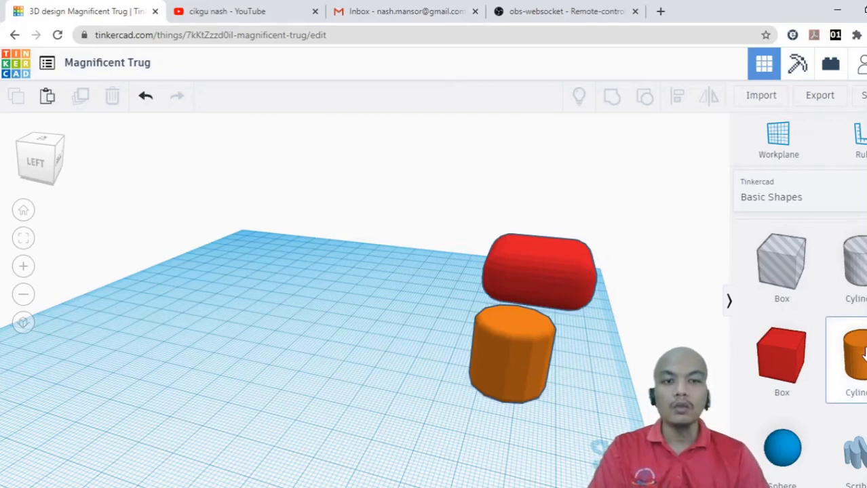
Place a solid orange cylinder in the cleared area of the workplane and paste an overlapping copy of it.
{"action": "left_click_drag", "start_coordinate": [863, 351], "coordinate": [316, 336]}
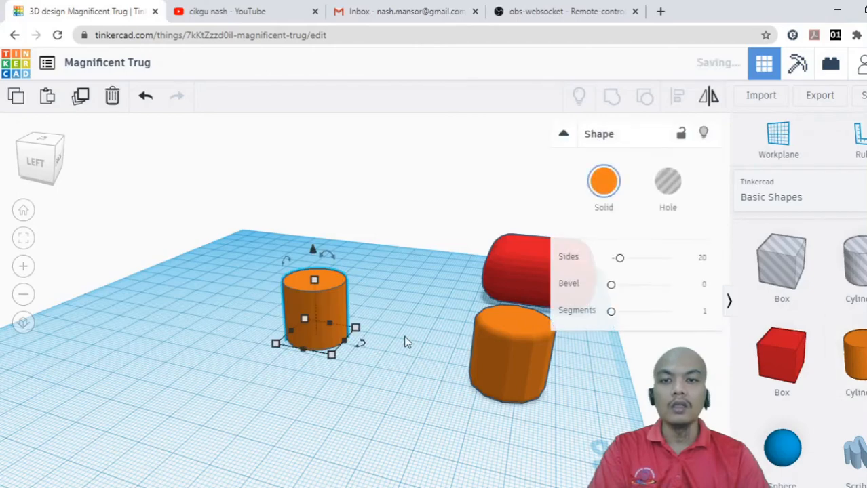
{"action": "left_click", "coordinate": [405, 342]}
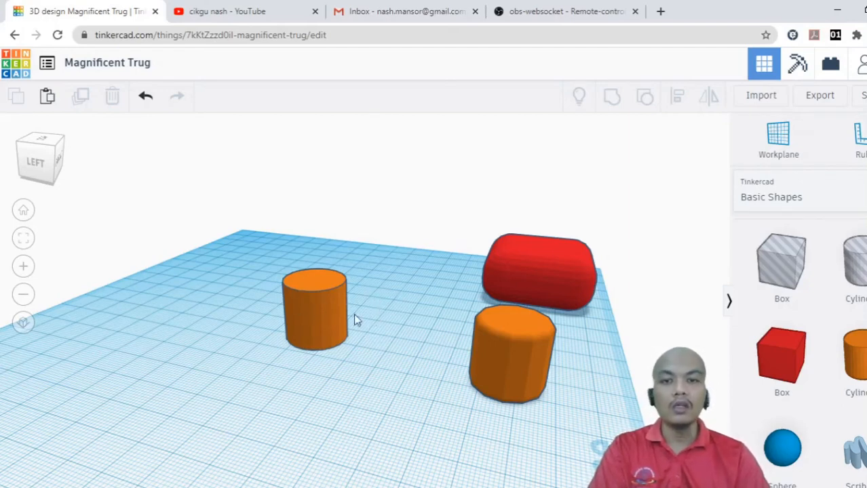
{"action": "left_click", "coordinate": [317, 307]}
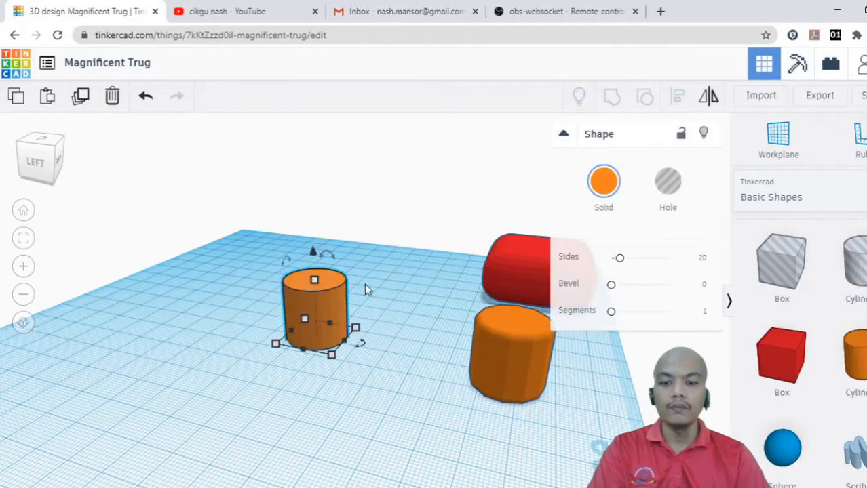
{"action": "left_click", "coordinate": [392, 285]}
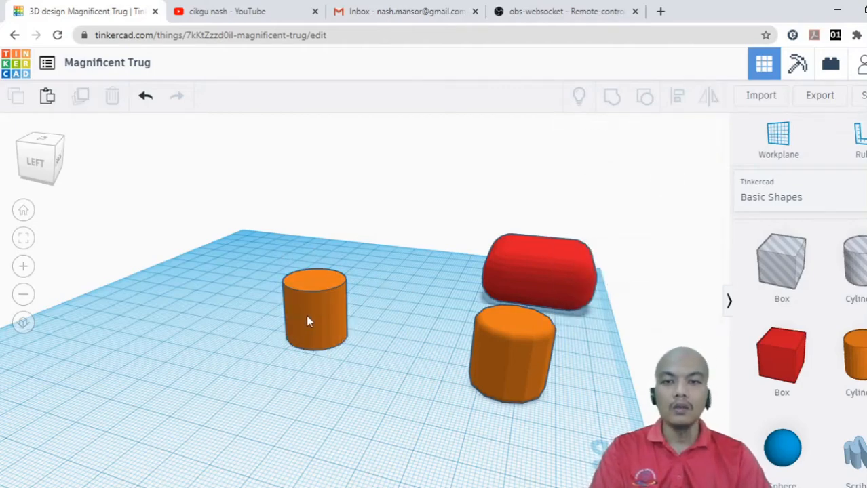
{"action": "key", "text": "ctrl+v"}
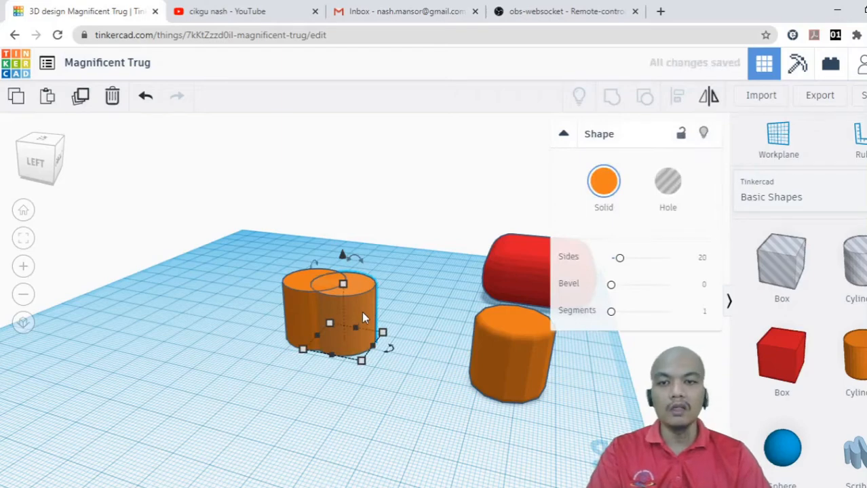
Turn the copied cylinder into a hole and reposition it so that it partly overlaps the solid orange cylinder.
{"action": "left_click_drag", "start_coordinate": [361, 311], "coordinate": [380, 313]}
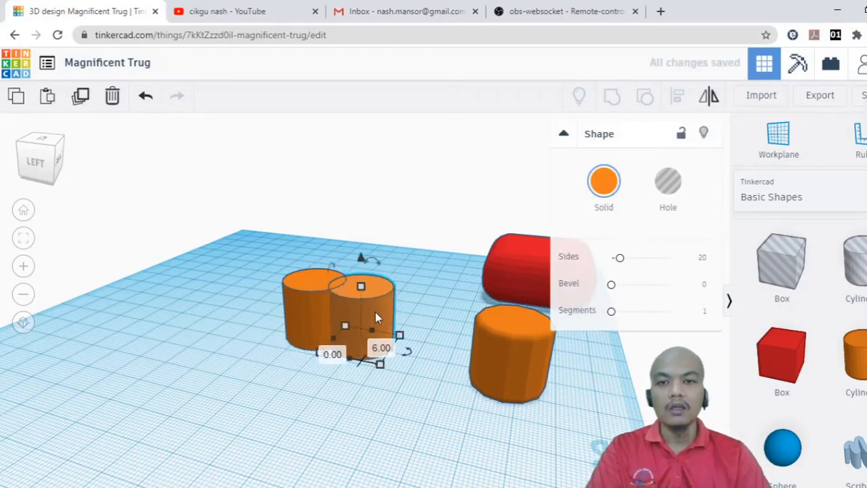
{"action": "left_click", "coordinate": [668, 190]}
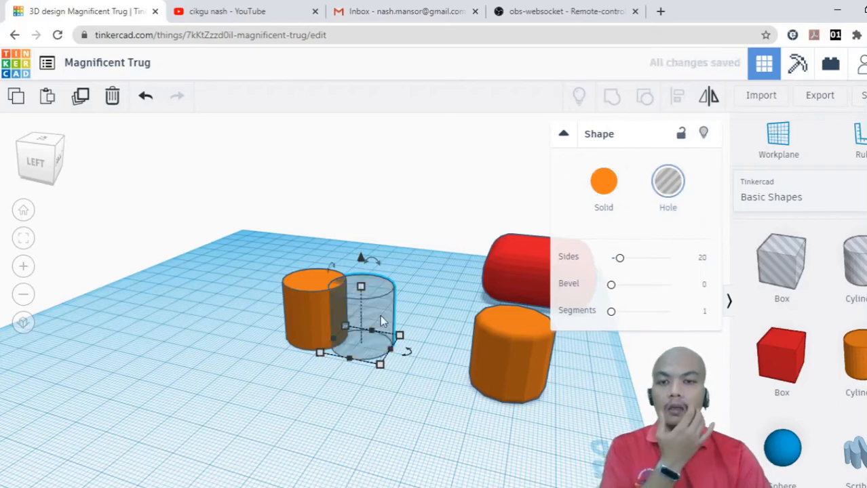
{"action": "left_click_drag", "start_coordinate": [381, 312], "coordinate": [356, 313]}
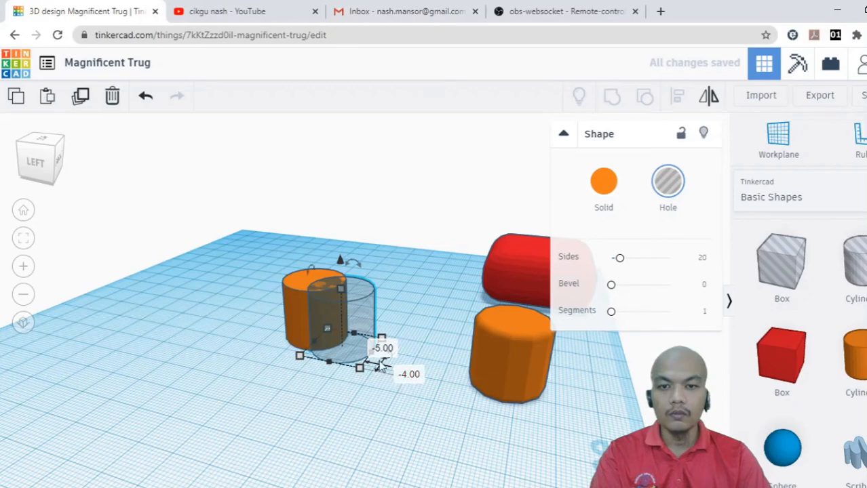
Scale the hole cylinder's base to 15 by 15 mm and stretch its height above the top of the solid cylinder.
{"action": "mouse_move", "coordinate": [337, 369]}
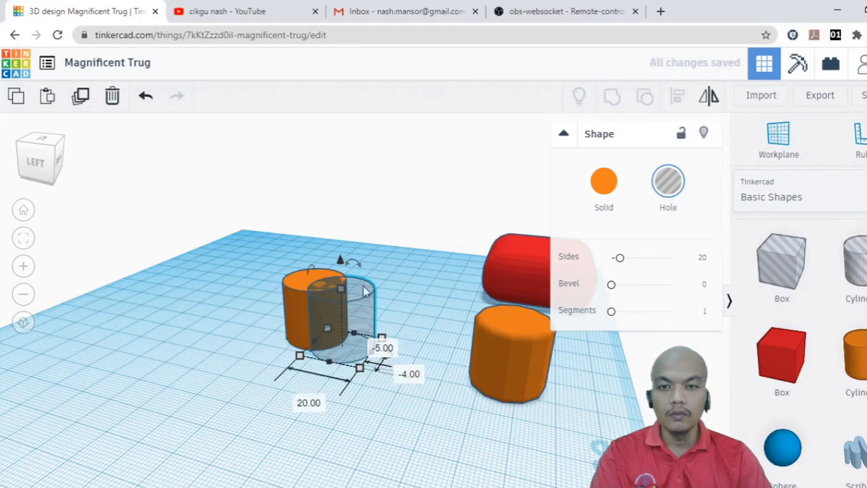
{"action": "left_click", "coordinate": [353, 376]}
{"action": "left_click", "coordinate": [364, 344]}
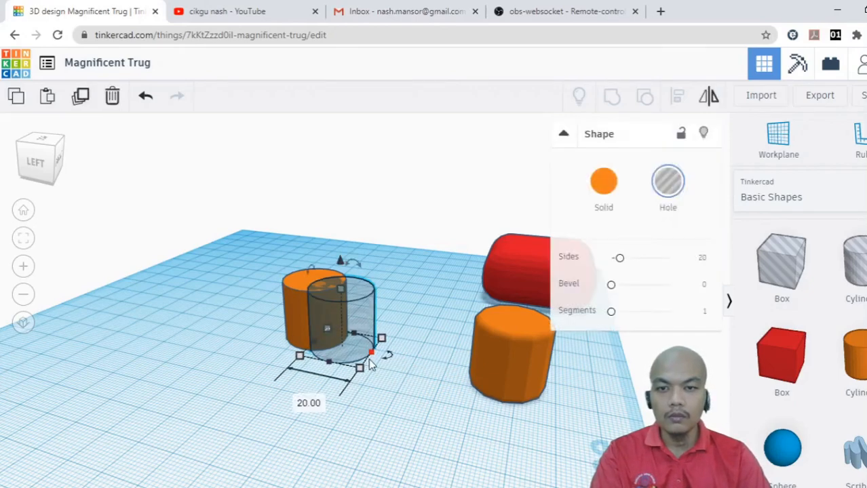
{"action": "left_click_drag", "start_coordinate": [362, 368], "coordinate": [354, 357]}
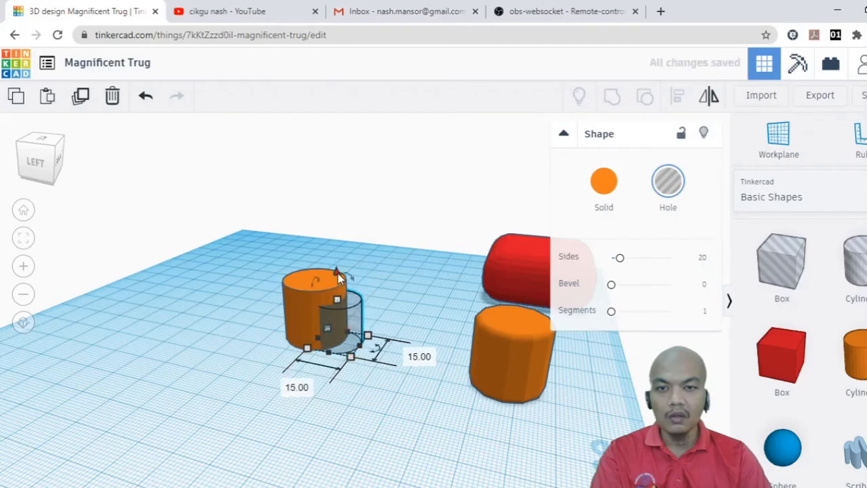
{"action": "mouse_move", "coordinate": [337, 273]}
{"action": "left_mouse_down"}
{"action": "mouse_move", "coordinate": [334, 253]}
{"action": "mouse_move", "coordinate": [340, 297]}
{"action": "mouse_move", "coordinate": [335, 270]}
{"action": "left_mouse_up"}
{"action": "left_click", "coordinate": [432, 248]}
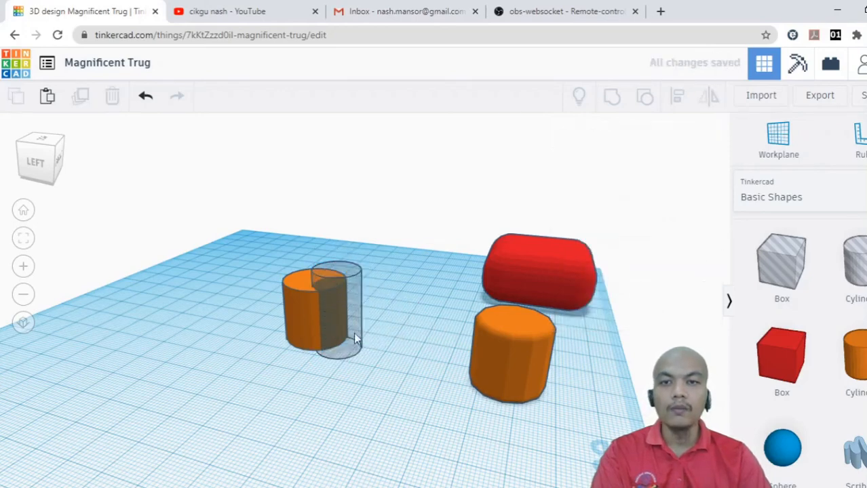
Align the hole cylinder and the solid orange cylinder to their common centre along both workplane directions.
{"action": "left_click", "coordinate": [354, 329]}
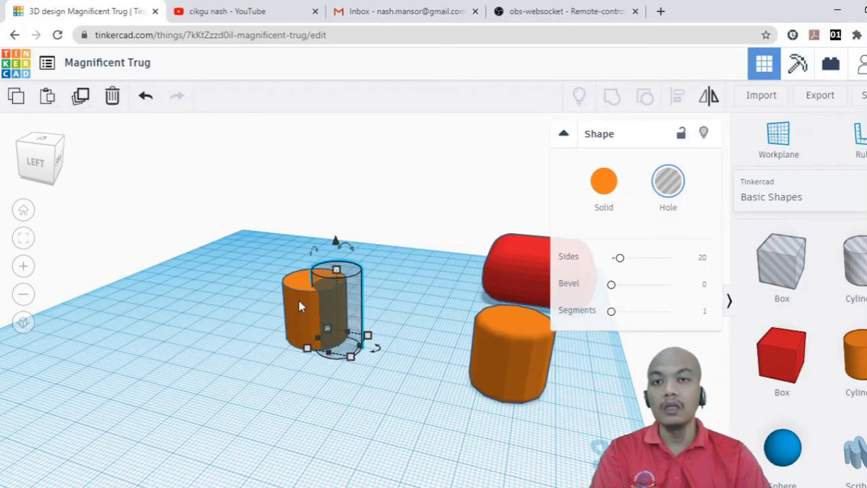
{"action": "left_click", "coordinate": [423, 270]}
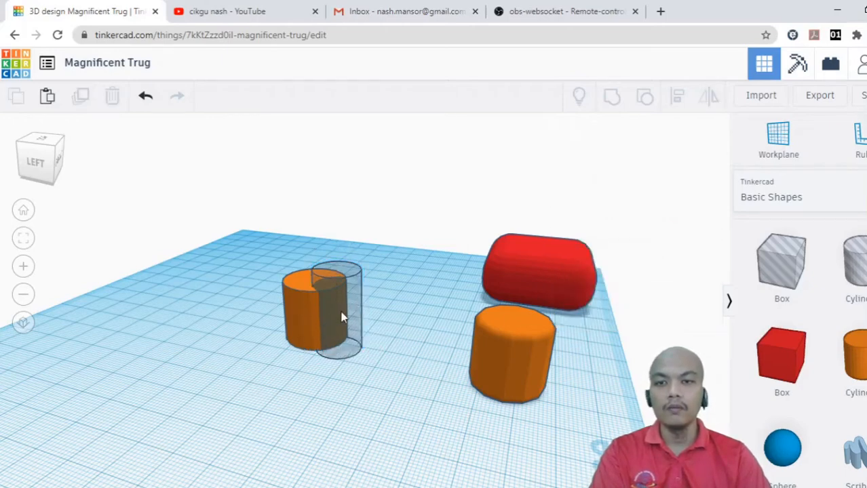
{"action": "left_click", "coordinate": [342, 316]}
{"action": "left_click", "coordinate": [295, 302], "text": "shift"}
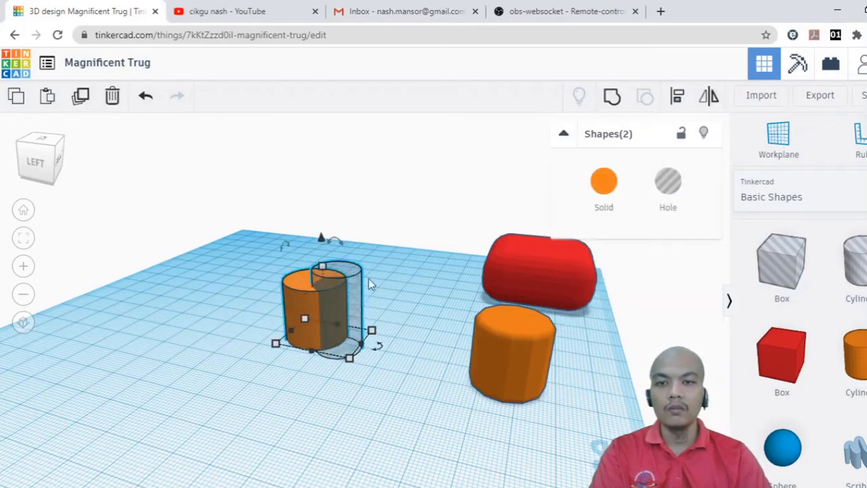
{"action": "left_click", "coordinate": [677, 107]}
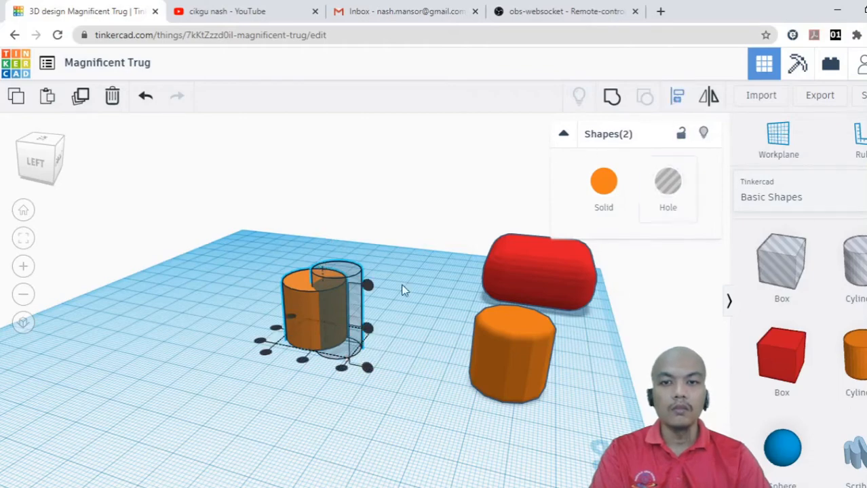
{"action": "left_click", "coordinate": [303, 361]}
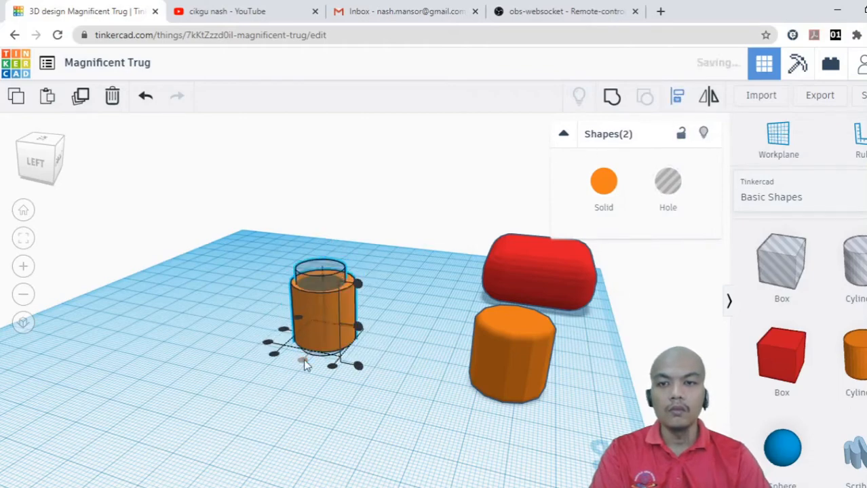
{"action": "left_click", "coordinate": [284, 332]}
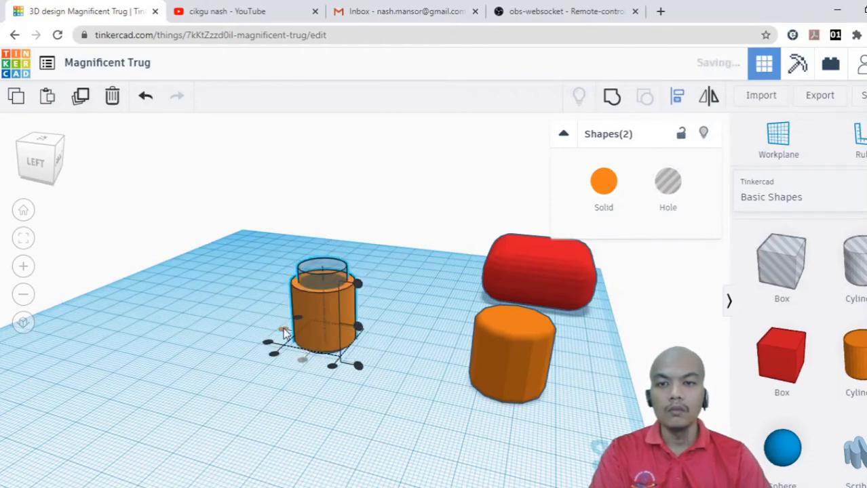
{"action": "left_click", "coordinate": [432, 316]}
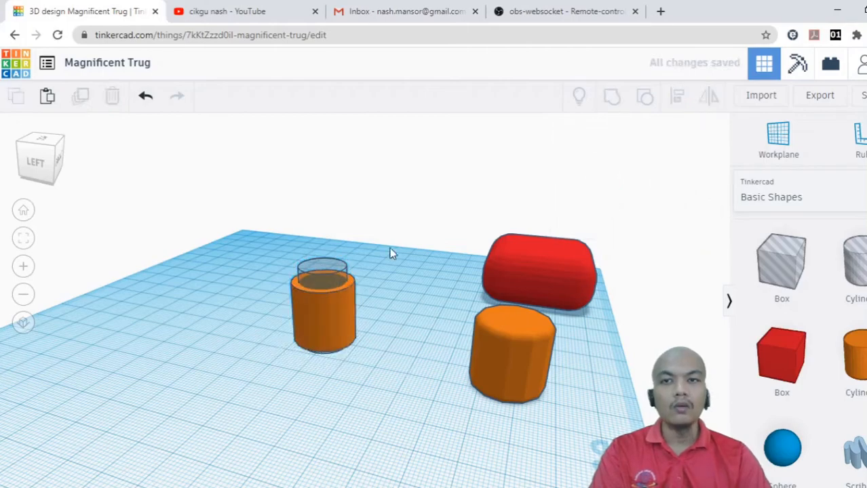
Group the centred hole and solid cylinders to cut the opening and form a hollow tube.
{"action": "left_click", "coordinate": [57, 149]}
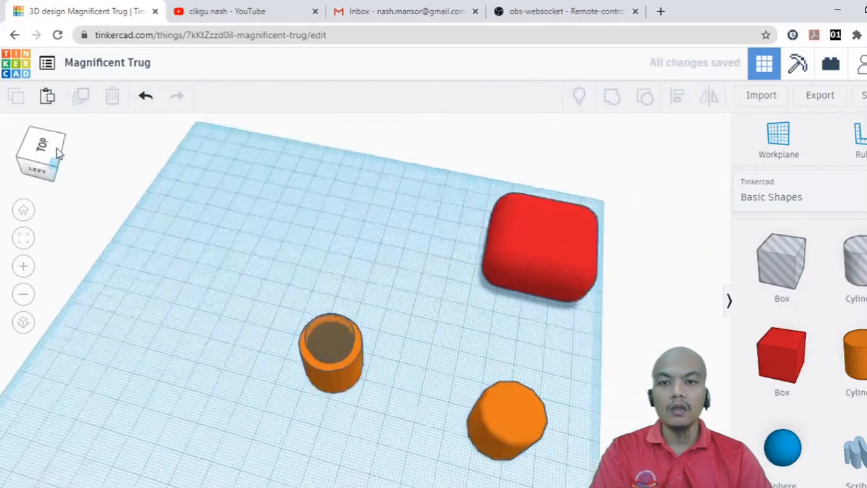
{"action": "left_click", "coordinate": [59, 150]}
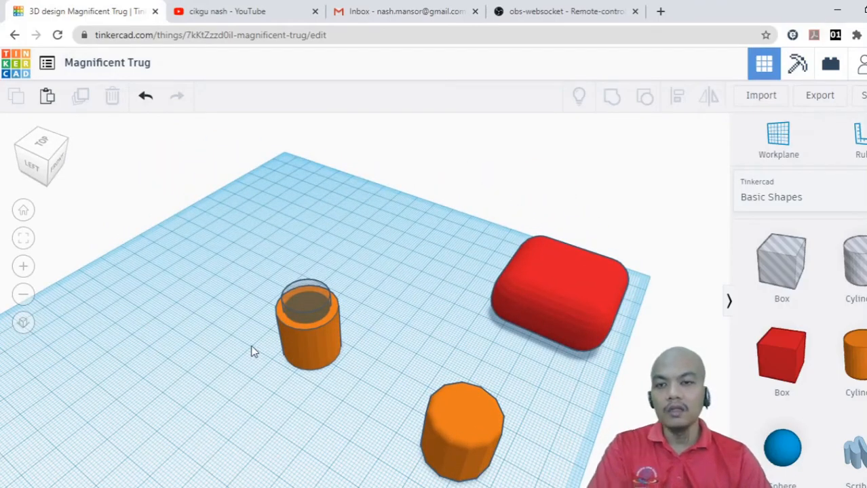
{"action": "left_click_drag", "start_coordinate": [243, 251], "coordinate": [366, 383]}
{"action": "left_click", "coordinate": [619, 98]}
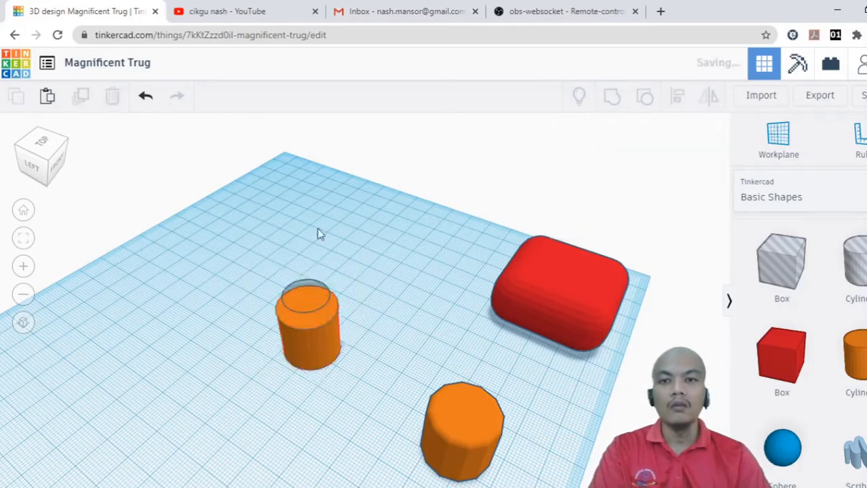
{"action": "left_click", "coordinate": [129, 335]}
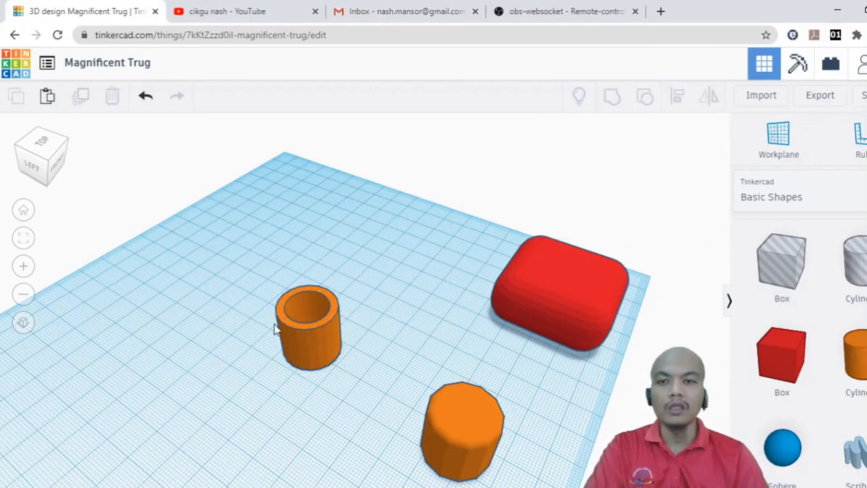
Examine the hollow orange tube from above and at oblique angles to check the opening through it.
{"action": "scroll", "coordinate": [277, 337], "scroll_direction": "down", "scroll_amount": 3}
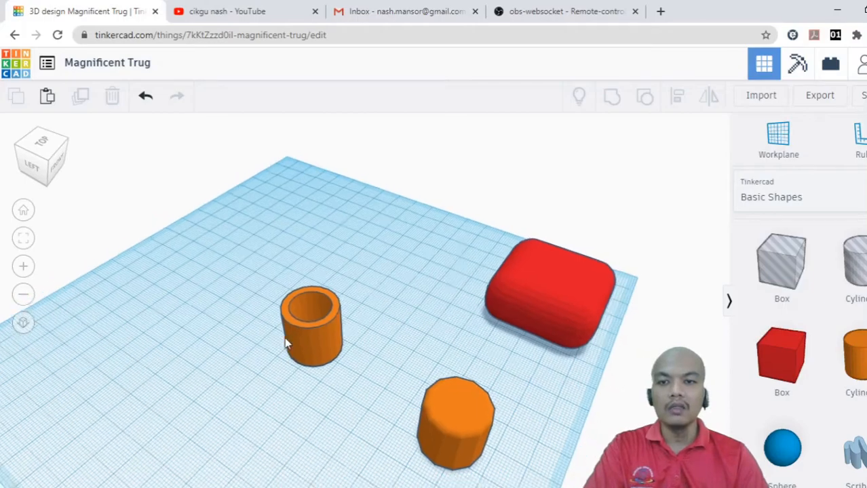
{"action": "scroll", "coordinate": [263, 310], "scroll_direction": "up", "scroll_amount": 3}
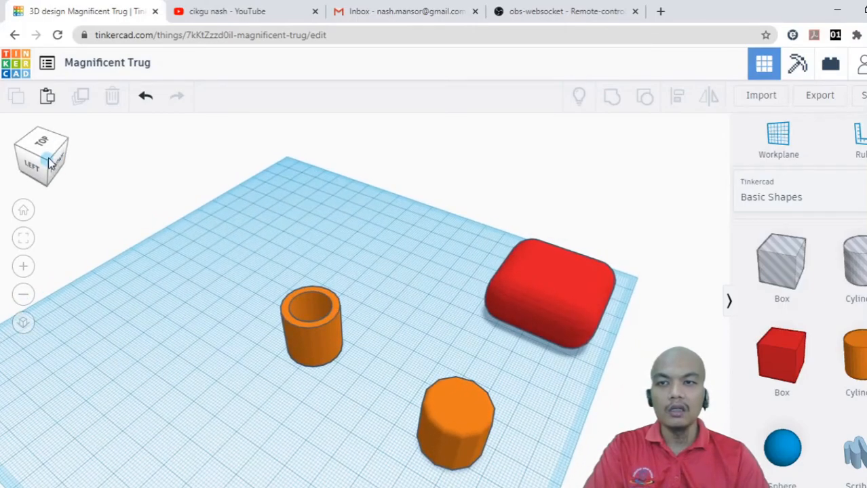
{"action": "left_click", "coordinate": [49, 167]}
{"action": "left_click", "coordinate": [50, 169]}
{"action": "left_click", "coordinate": [57, 167]}
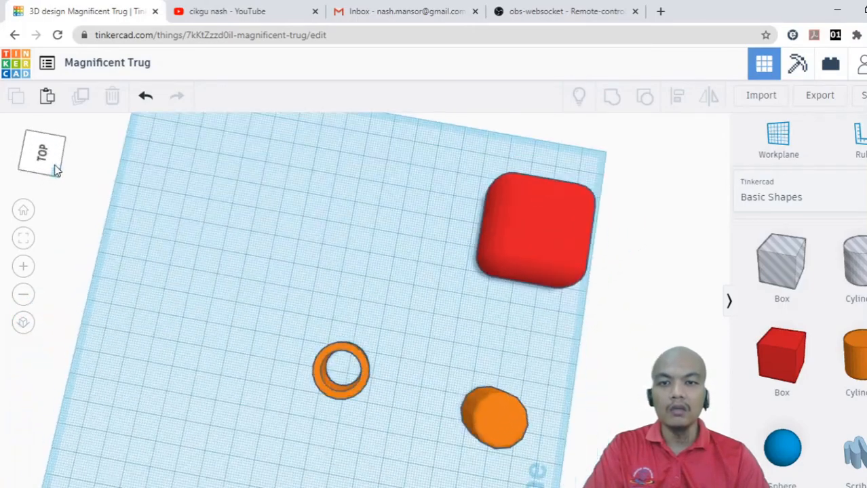
{"action": "left_click", "coordinate": [49, 166]}
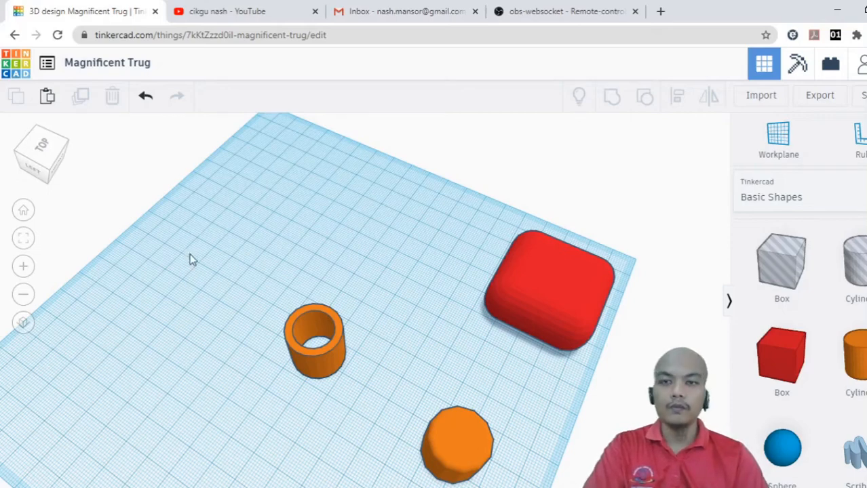
{"action": "middle_click_drag", "start_coordinate": [359, 413], "coordinate": [368, 376]}
{"action": "scroll", "coordinate": [308, 358], "scroll_direction": "down", "scroll_amount": 2}
{"action": "scroll", "coordinate": [319, 357], "scroll_direction": "up", "scroll_amount": 2}
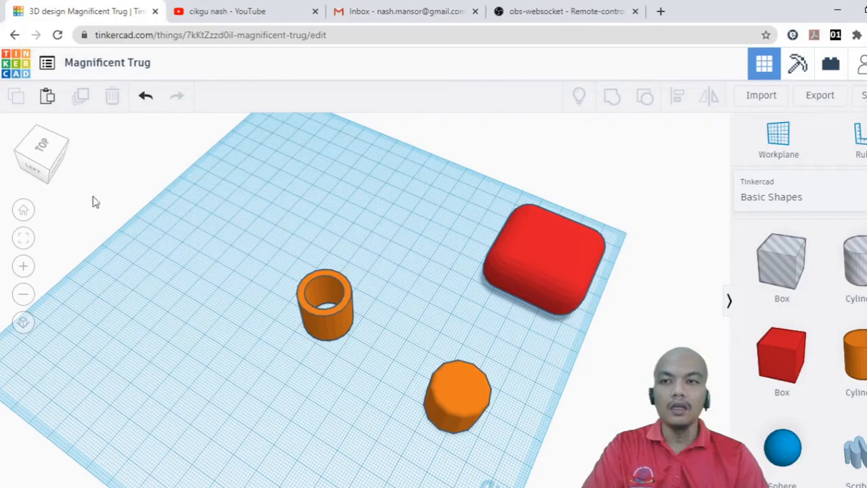
{"action": "left_click", "coordinate": [49, 171]}
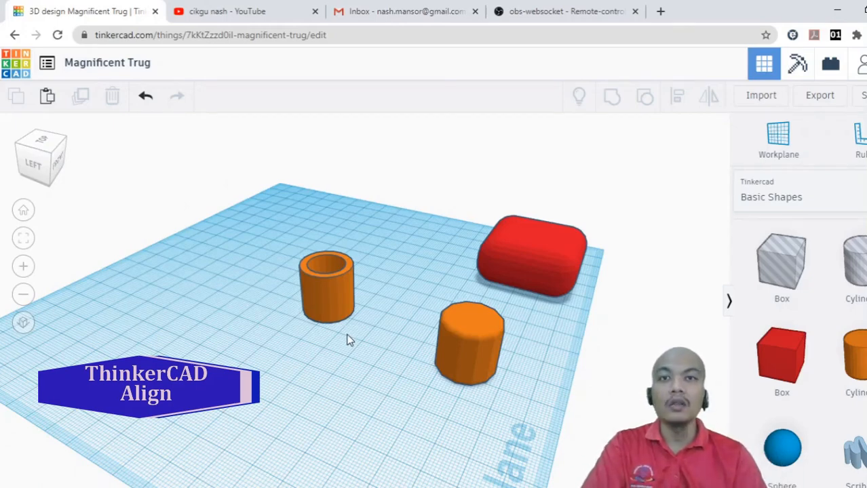
Delete the hollow orange tube and place three solid red boxes in a loose row on the workplane.
{"action": "left_click", "coordinate": [346, 281]}
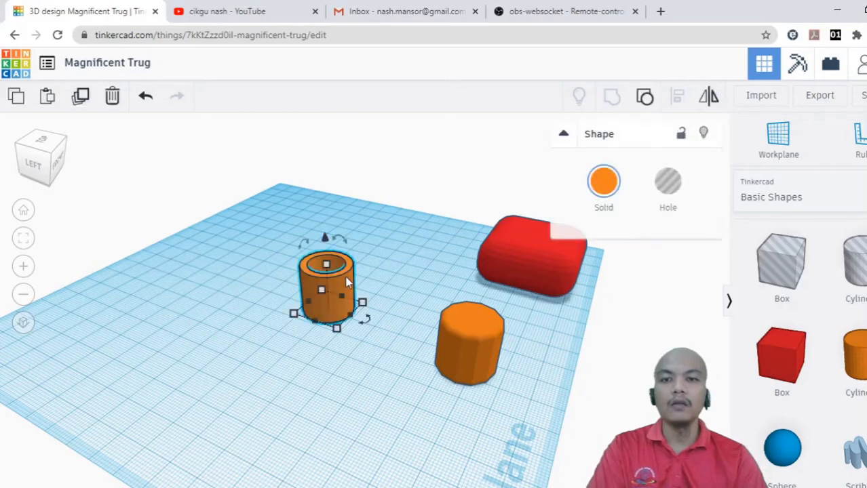
{"action": "key", "text": "Delete"}
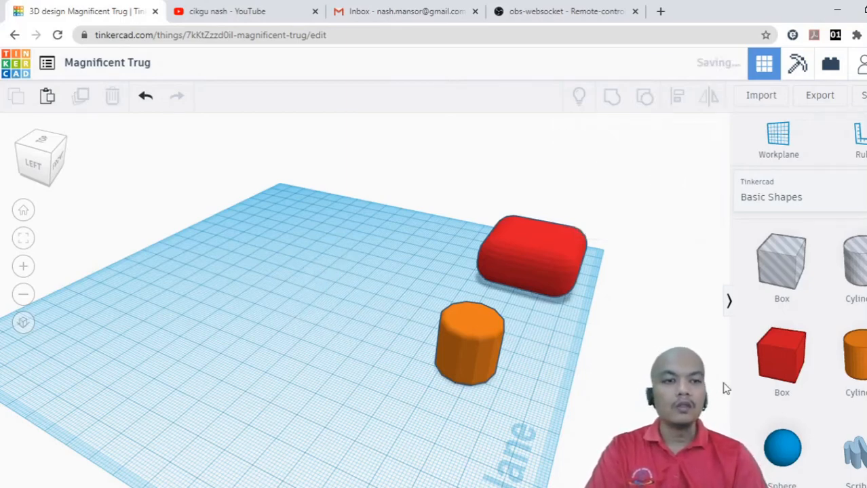
{"action": "left_click_drag", "start_coordinate": [769, 362], "coordinate": [290, 324]}
{"action": "left_click_drag", "start_coordinate": [786, 363], "coordinate": [328, 264]}
{"action": "left_click_drag", "start_coordinate": [773, 357], "coordinate": [217, 366]}
{"action": "left_click", "coordinate": [369, 387]}
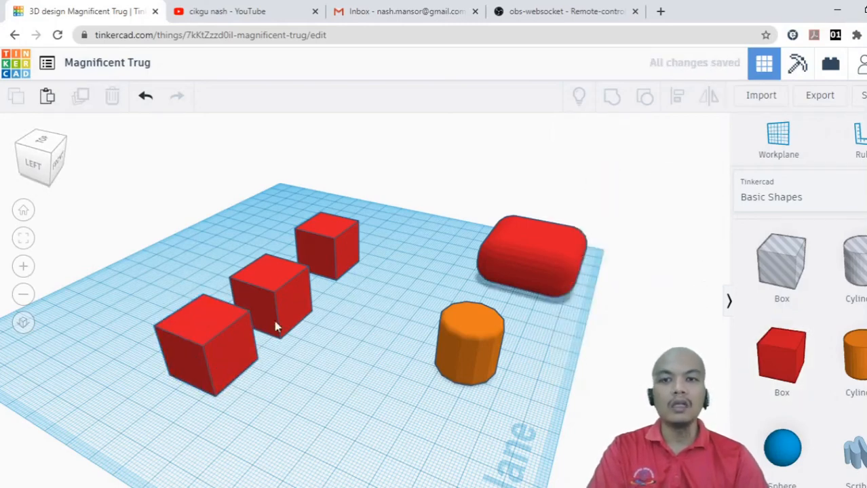
Shift the farthest red box 4 mm sideways and 22 mm toward the others, and nudge the middle box to space the row evenly.
{"action": "left_click", "coordinate": [45, 151]}
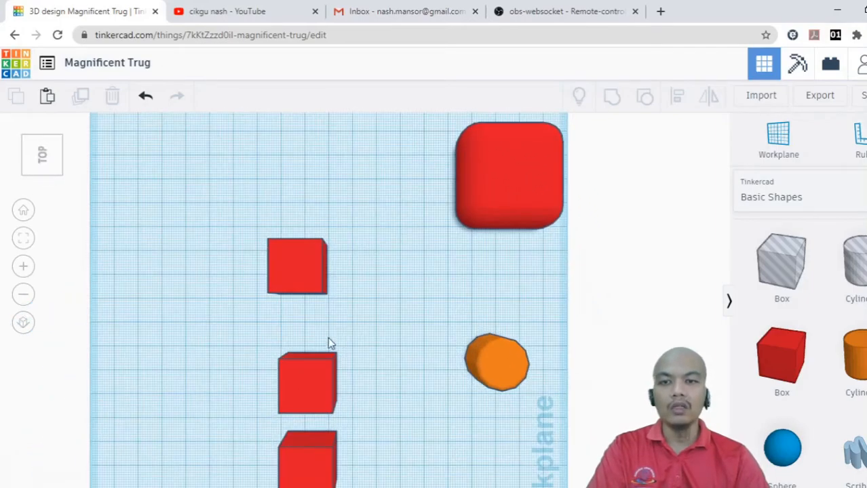
{"action": "scroll", "coordinate": [378, 348], "scroll_direction": "up", "scroll_amount": 2}
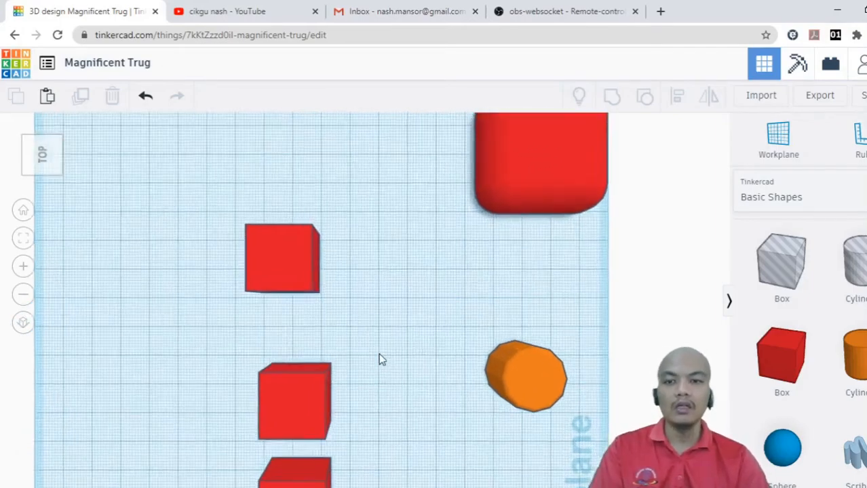
{"action": "scroll", "coordinate": [378, 358], "scroll_direction": "down", "scroll_amount": 1}
{"action": "left_click_drag", "start_coordinate": [303, 323], "coordinate": [306, 325]}
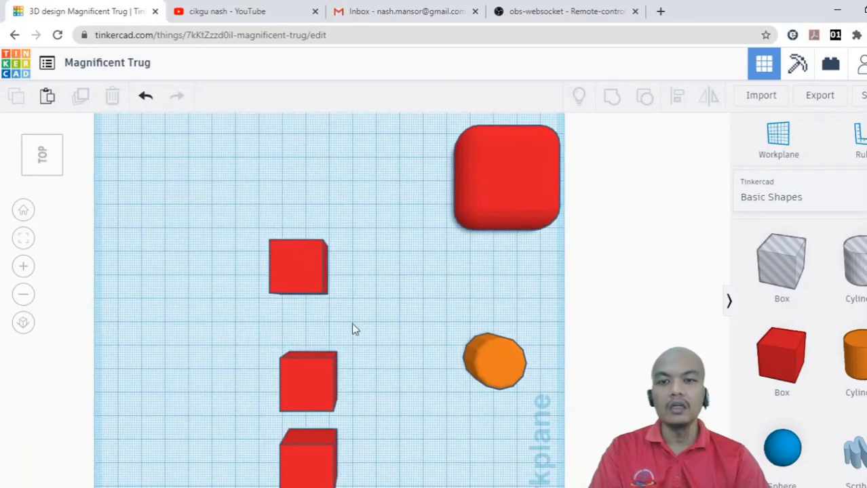
{"action": "middle_click_drag", "start_coordinate": [371, 343], "coordinate": [495, 284]}
{"action": "left_click", "coordinate": [382, 213]}
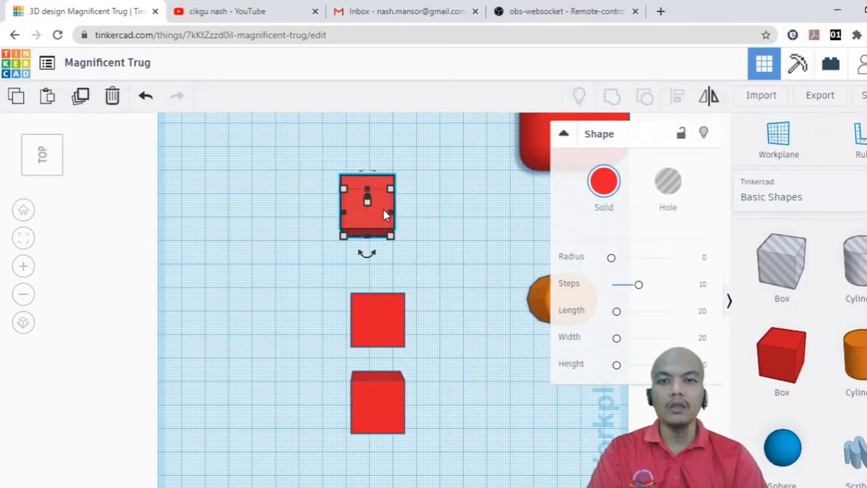
{"action": "left_click_drag", "start_coordinate": [378, 216], "coordinate": [391, 280]}
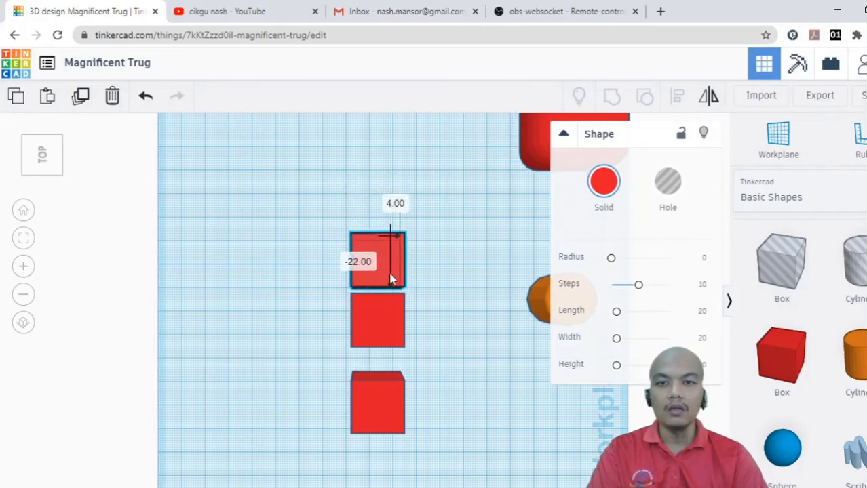
{"action": "left_click_drag", "start_coordinate": [376, 332], "coordinate": [378, 349]}
{"action": "left_click", "coordinate": [444, 347]}
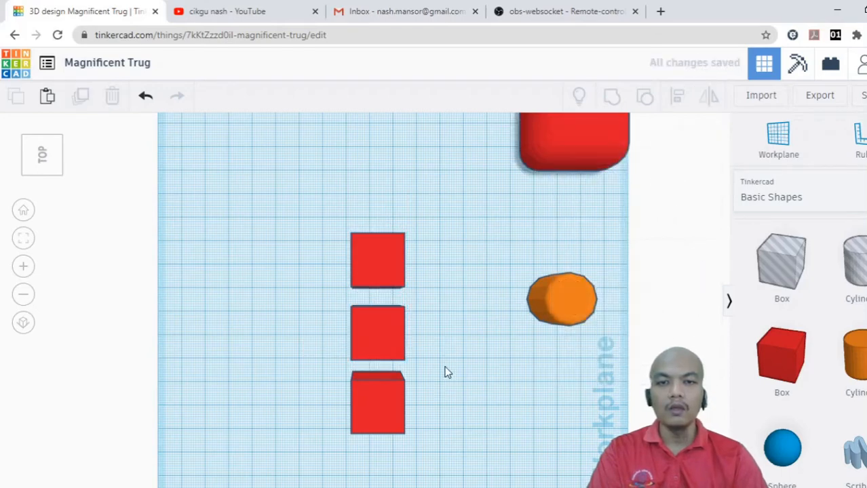
{"action": "middle_click_drag", "start_coordinate": [455, 362], "coordinate": [444, 321]}
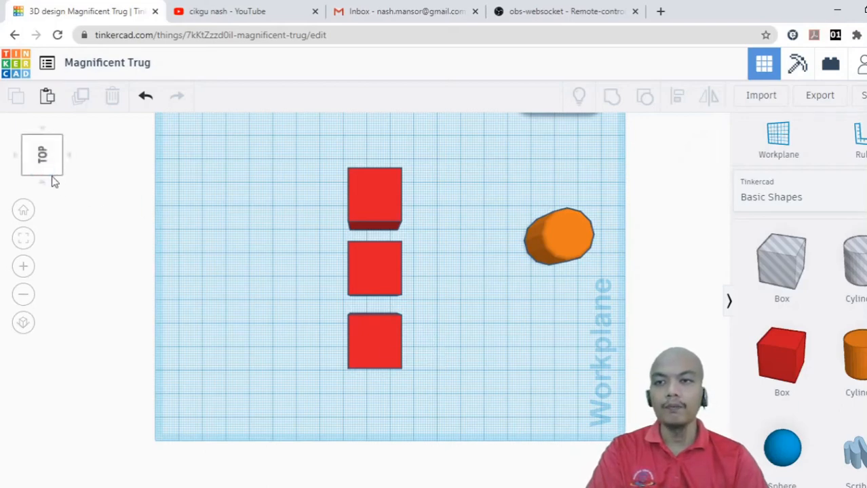
{"action": "mouse_move", "coordinate": [61, 180]}
{"action": "left_mouse_down"}
{"action": "mouse_move", "coordinate": [62, 171]}
{"action": "mouse_move", "coordinate": [49, 173]}
{"action": "left_mouse_up"}
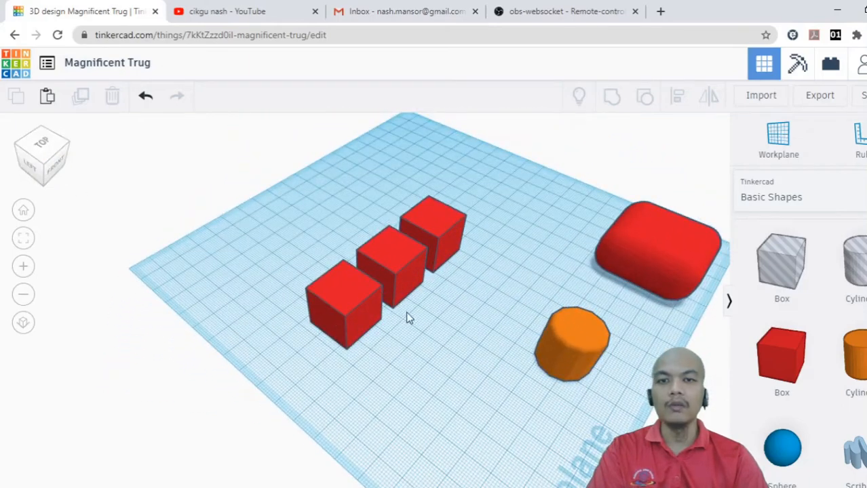
Delete the farthest red box in the row, leaving the other two on the workplane.
{"action": "left_click", "coordinate": [447, 227]}
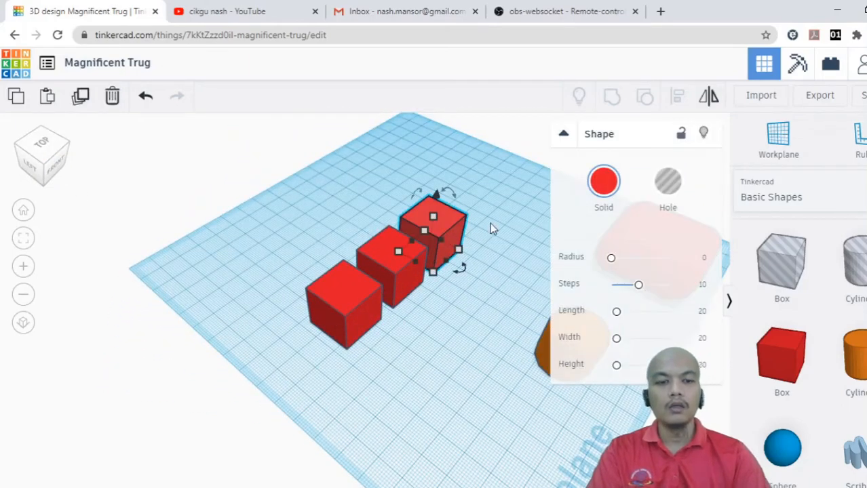
{"action": "key", "text": "Delete"}
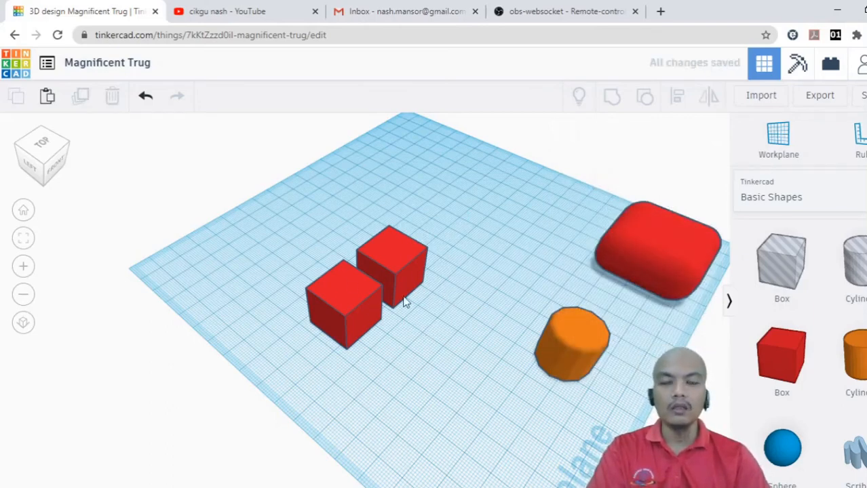
Select the two remaining red boxes together and turn on Align to display their alignment handles.
{"action": "left_click", "coordinate": [405, 261]}
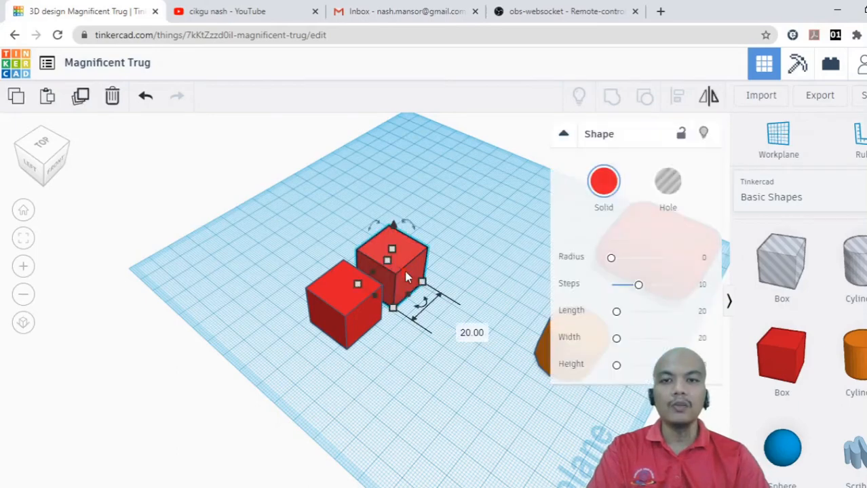
{"action": "left_click", "coordinate": [345, 302], "text": "shift"}
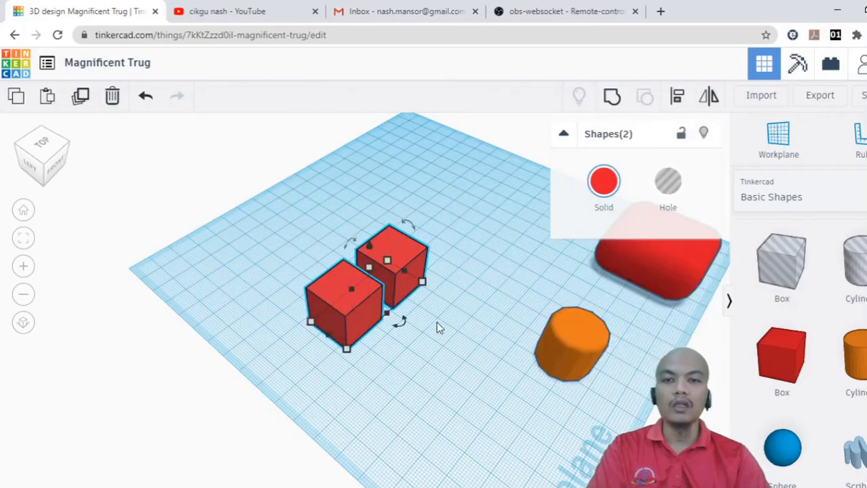
{"action": "left_click", "coordinate": [437, 321]}
{"action": "left_click", "coordinate": [409, 251]}
{"action": "left_click", "coordinate": [343, 302]}
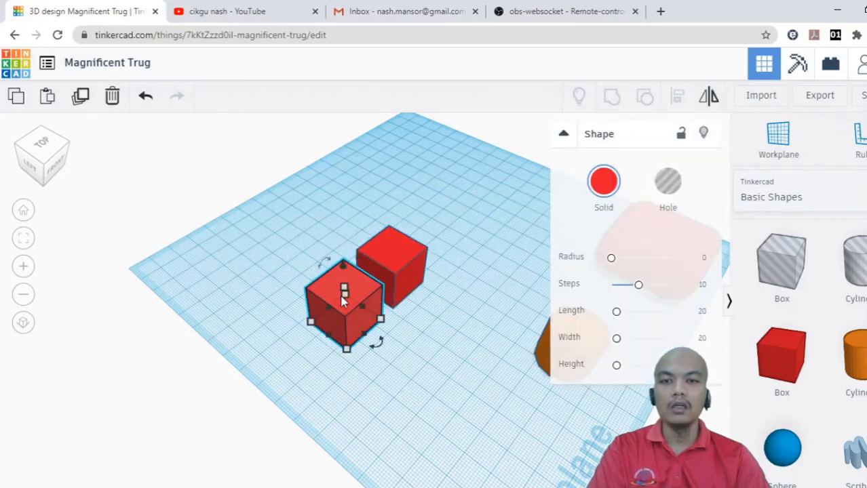
{"action": "left_click", "coordinate": [410, 255]}
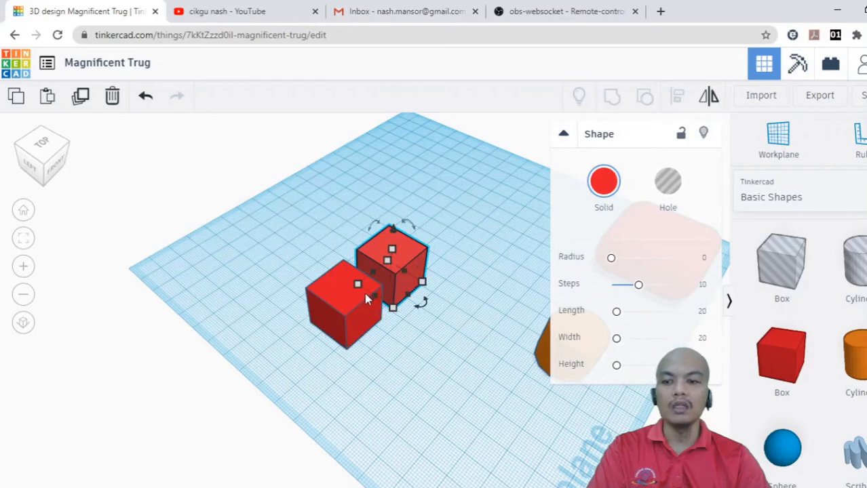
{"action": "left_click", "coordinate": [348, 307], "text": "shift"}
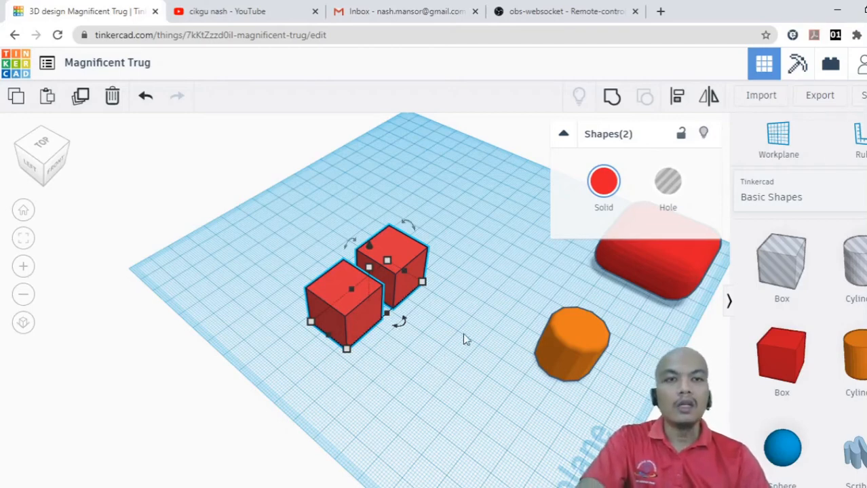
{"action": "left_click", "coordinate": [677, 99]}
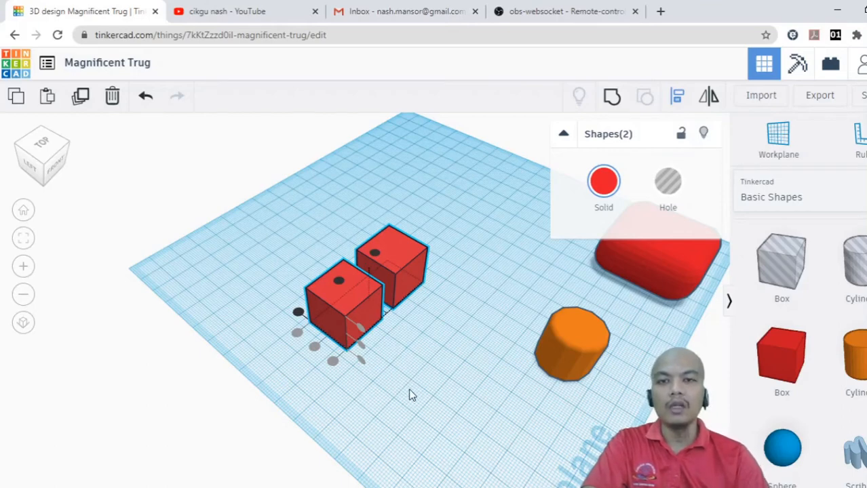
Examine the alignment handles around the two red boxes from above, at ground level and from oblique close-up angles.
{"action": "middle_click_drag", "start_coordinate": [408, 394], "coordinate": [444, 399]}
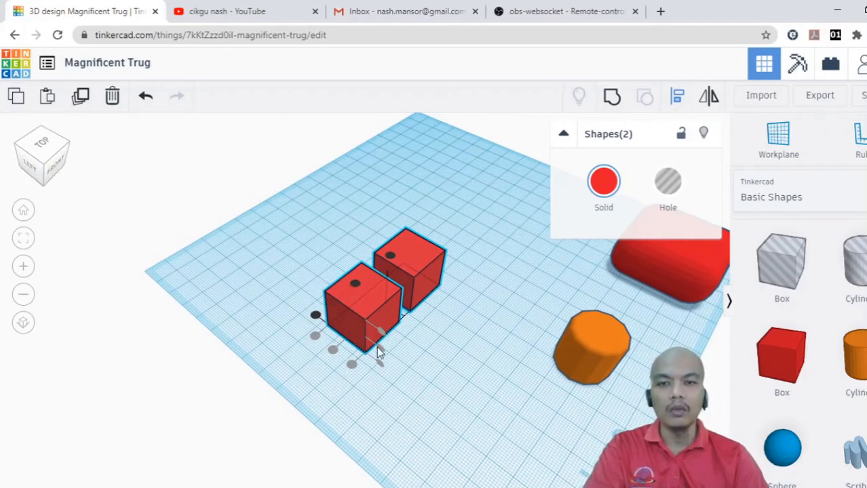
{"action": "left_click", "coordinate": [55, 176]}
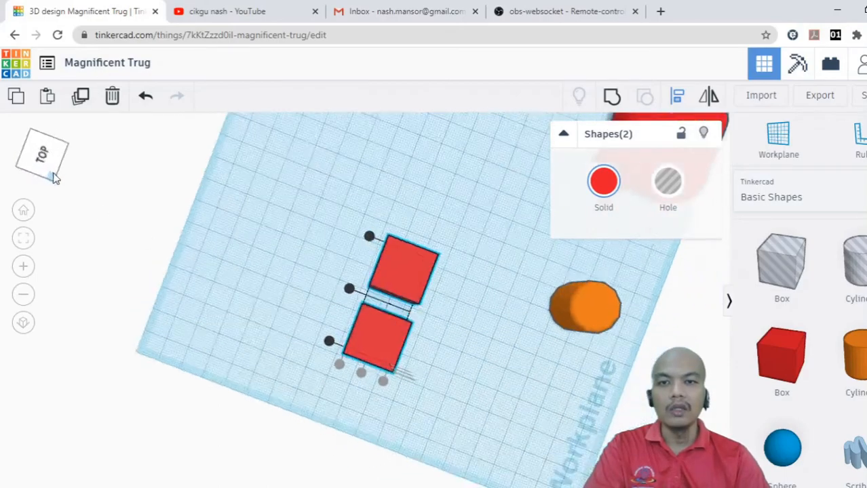
{"action": "left_click", "coordinate": [66, 176]}
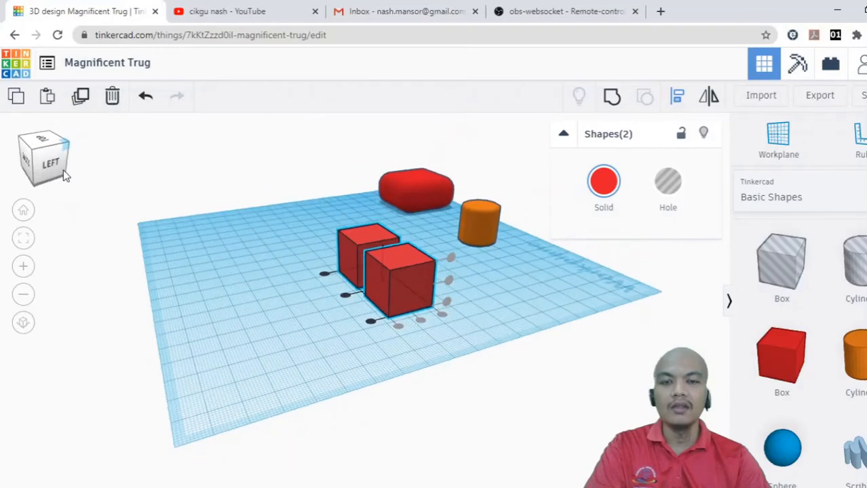
{"action": "scroll", "coordinate": [531, 303], "scroll_direction": "up", "scroll_amount": 2}
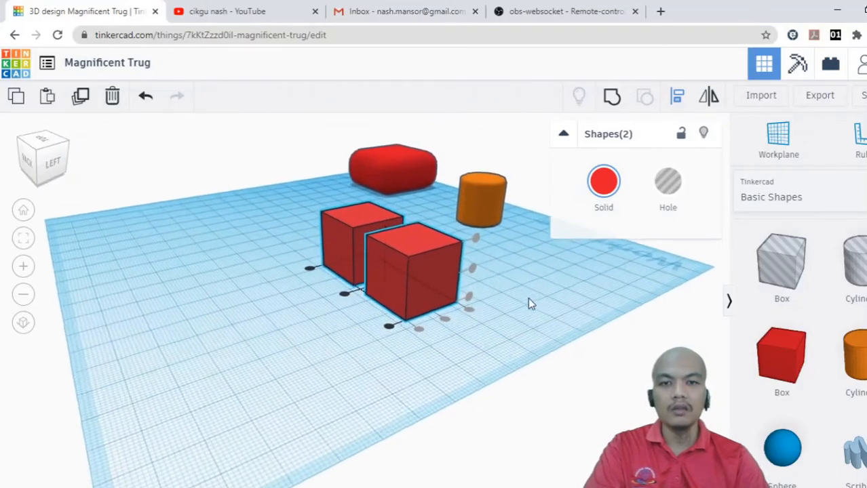
{"action": "scroll", "coordinate": [516, 296], "scroll_direction": "up", "scroll_amount": 2}
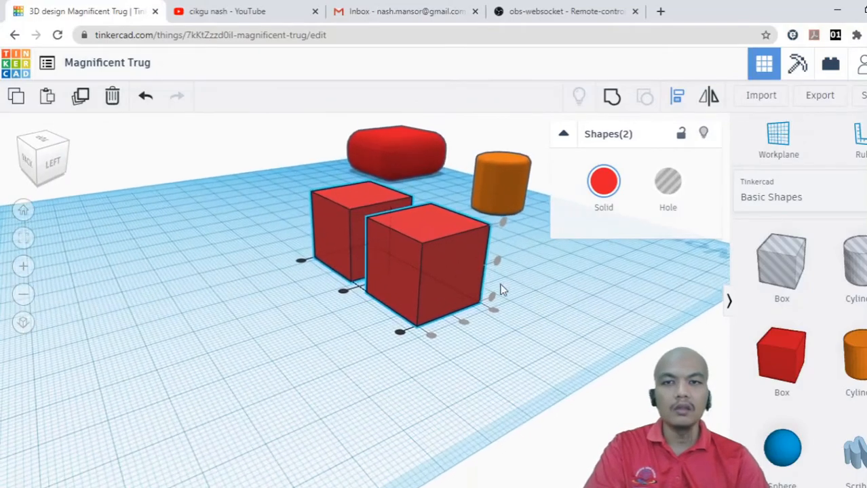
{"action": "left_click", "coordinate": [39, 156]}
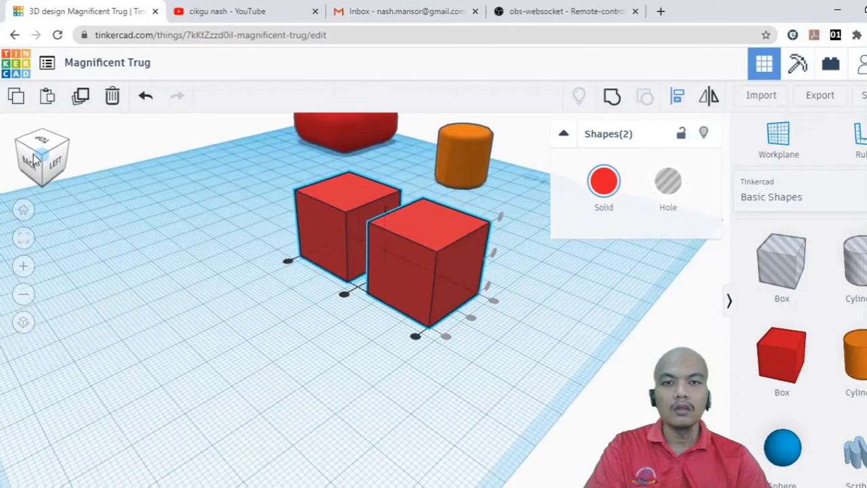
{"action": "left_click", "coordinate": [70, 139]}
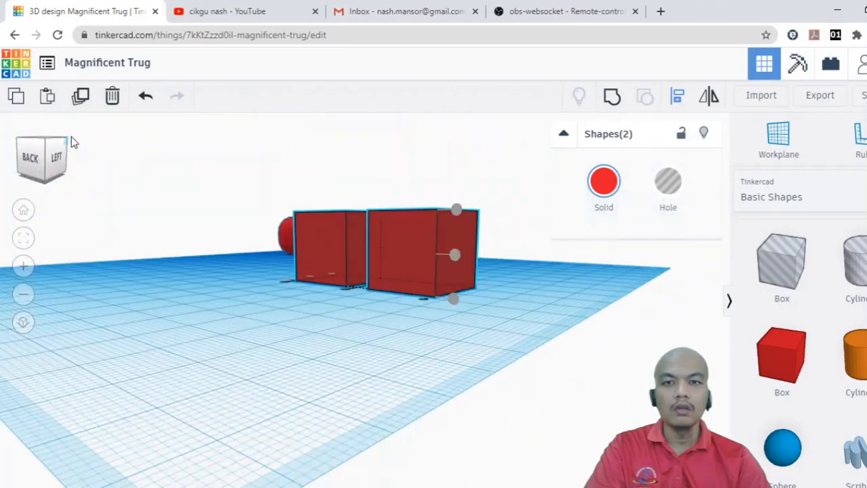
{"action": "left_click_drag", "start_coordinate": [71, 137], "coordinate": [38, 163]}
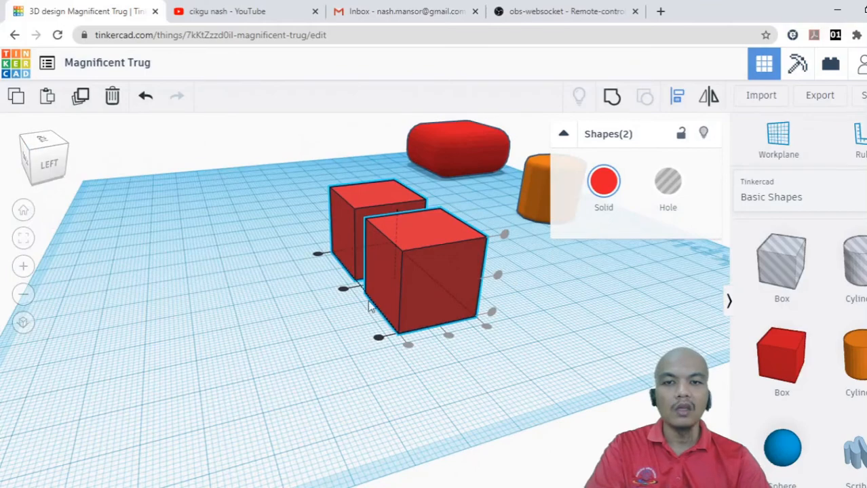
{"action": "scroll", "coordinate": [549, 315], "scroll_direction": "up", "scroll_amount": 1}
{"action": "scroll", "coordinate": [550, 320], "scroll_direction": "up", "scroll_amount": 1}
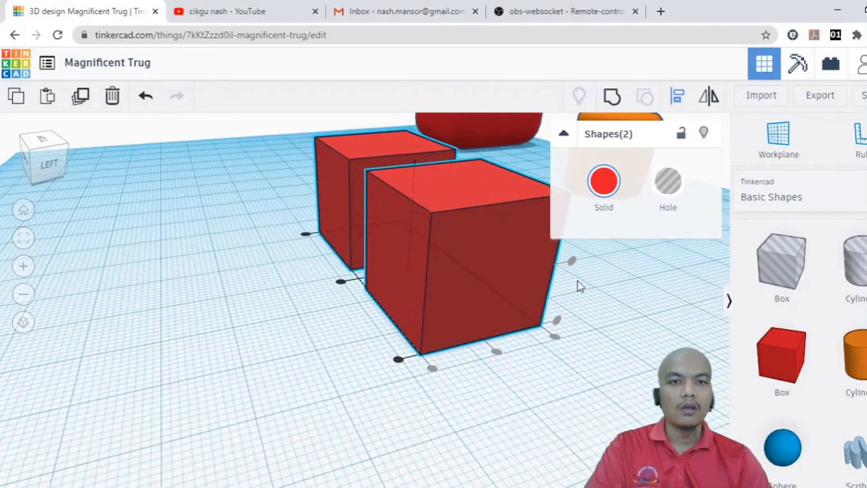
Collapse the shape properties and stretch the nearer red box along one horizontal side into a long block.
{"action": "left_click", "coordinate": [564, 136]}
{"action": "scroll", "coordinate": [582, 261], "scroll_direction": "down", "scroll_amount": 1}
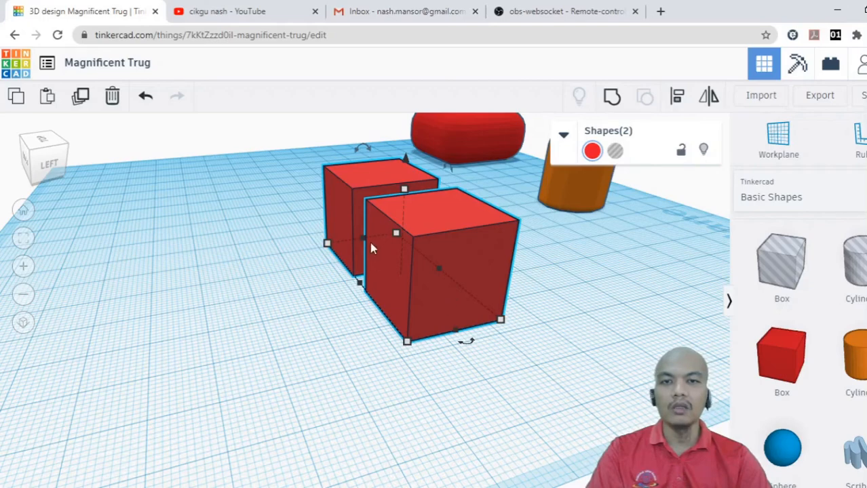
{"action": "left_click", "coordinate": [513, 371]}
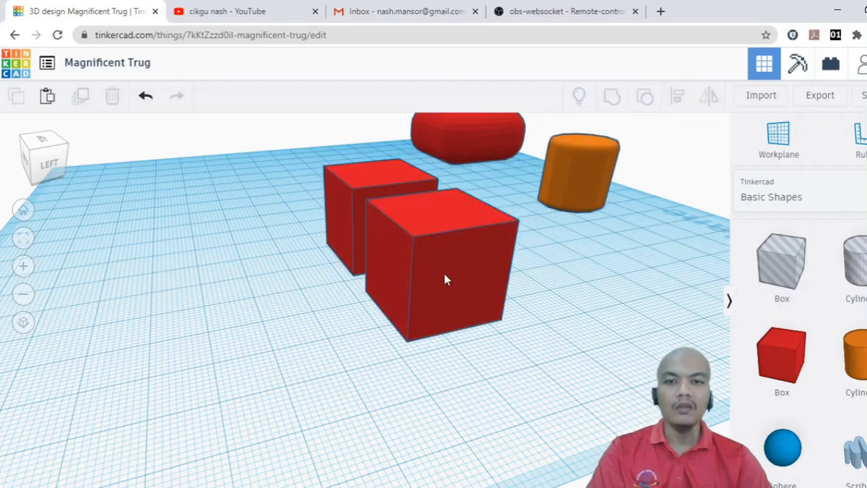
{"action": "left_click", "coordinate": [442, 270]}
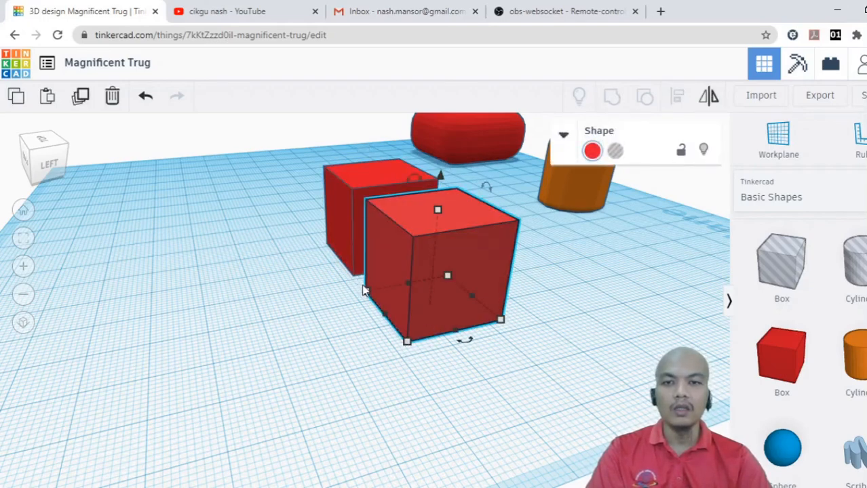
{"action": "left_click_drag", "start_coordinate": [365, 291], "coordinate": [200, 314]}
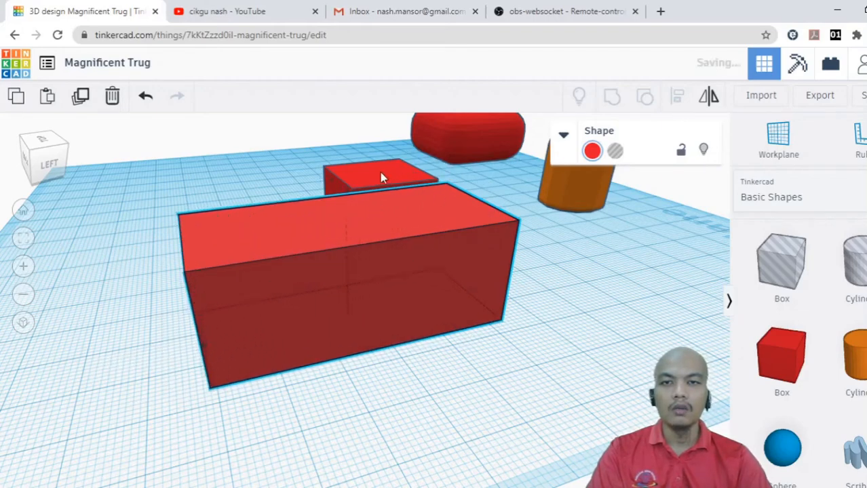
Make the farther red box taller and recolour it with the bright yellow preset.
{"action": "left_click", "coordinate": [380, 172]}
{"action": "left_click_drag", "start_coordinate": [378, 148], "coordinate": [375, 115]}
{"action": "left_click", "coordinate": [399, 136]}
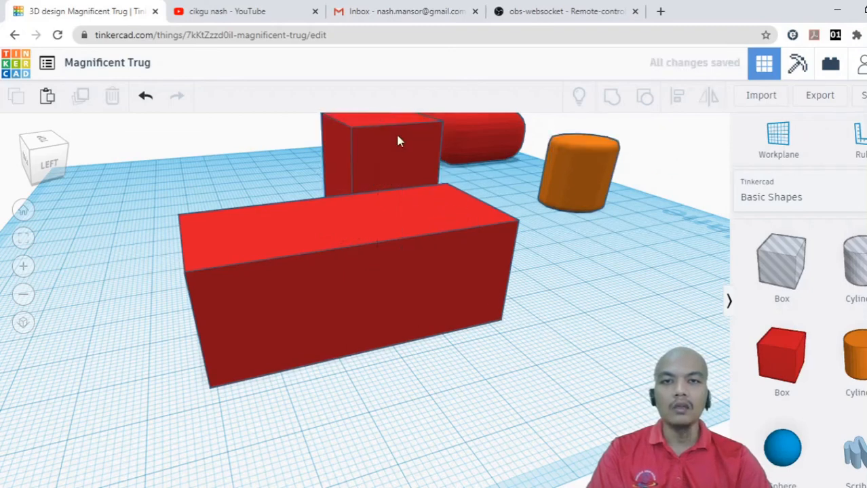
{"action": "left_click", "coordinate": [592, 151]}
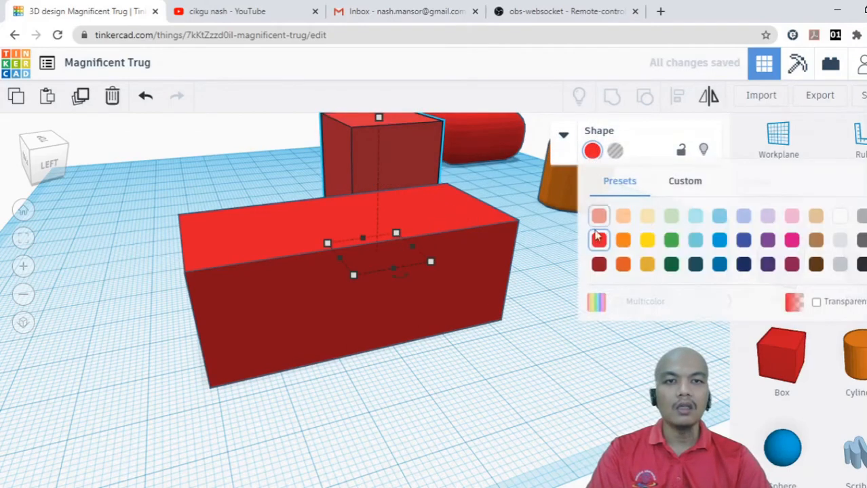
{"action": "left_click", "coordinate": [644, 246]}
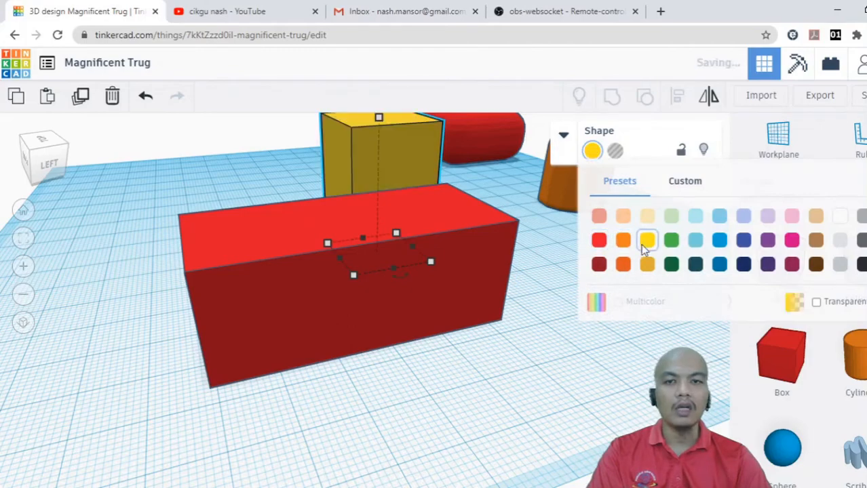
{"action": "left_click", "coordinate": [555, 339]}
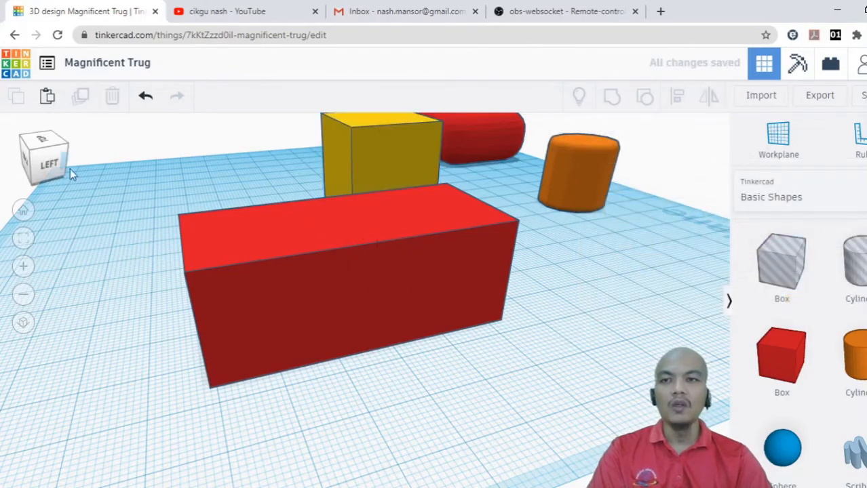
Try centring the yellow box along the long red box with Align, and undo the alignment.
{"action": "scroll", "coordinate": [318, 221], "scroll_direction": "down", "scroll_amount": 3}
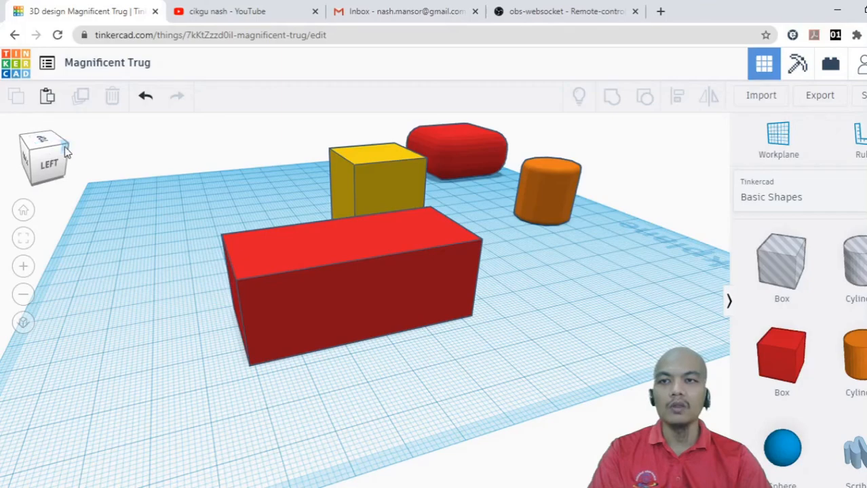
{"action": "left_click_drag", "start_coordinate": [71, 143], "coordinate": [56, 158]}
{"action": "scroll", "coordinate": [360, 224], "scroll_direction": "down", "scroll_amount": 3}
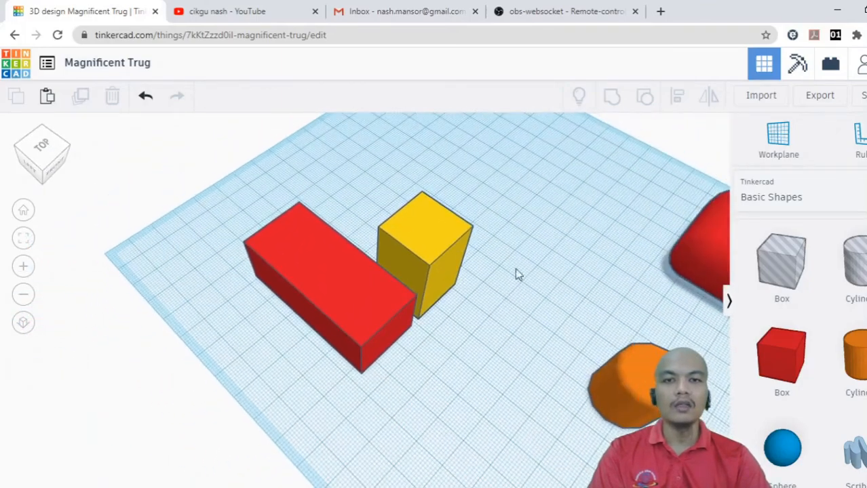
{"action": "left_click", "coordinate": [44, 170]}
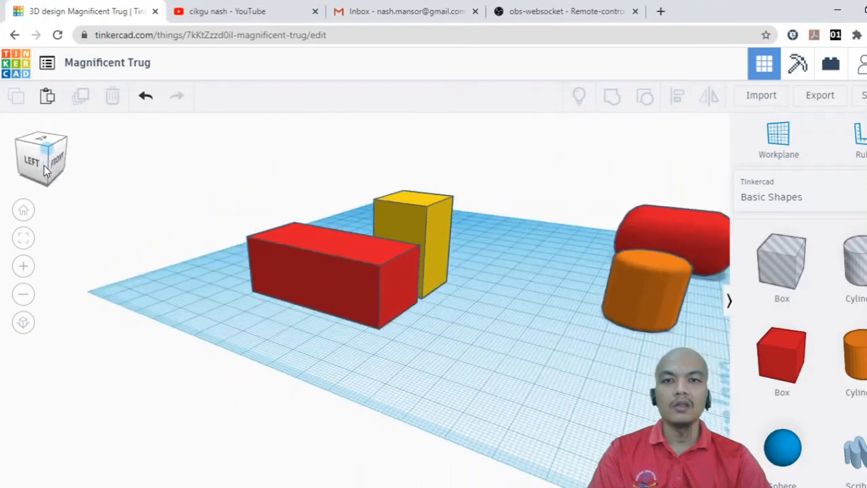
{"action": "left_click", "coordinate": [348, 270]}
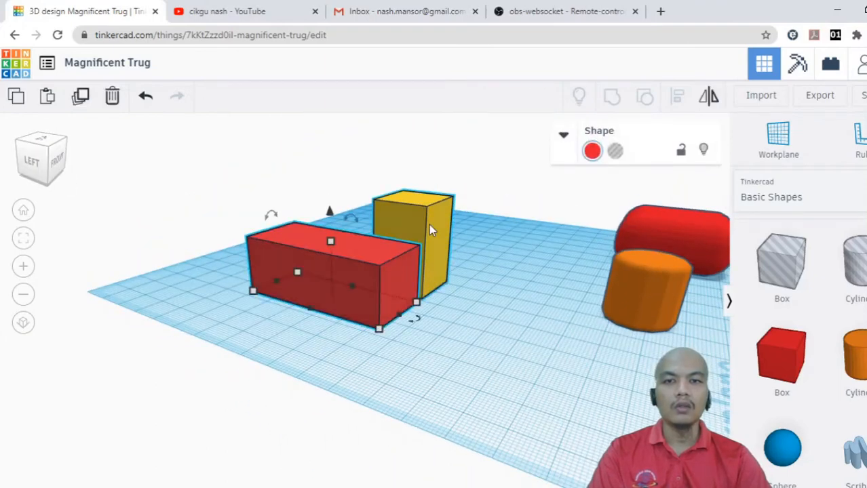
{"action": "left_click", "coordinate": [428, 224], "text": "shift"}
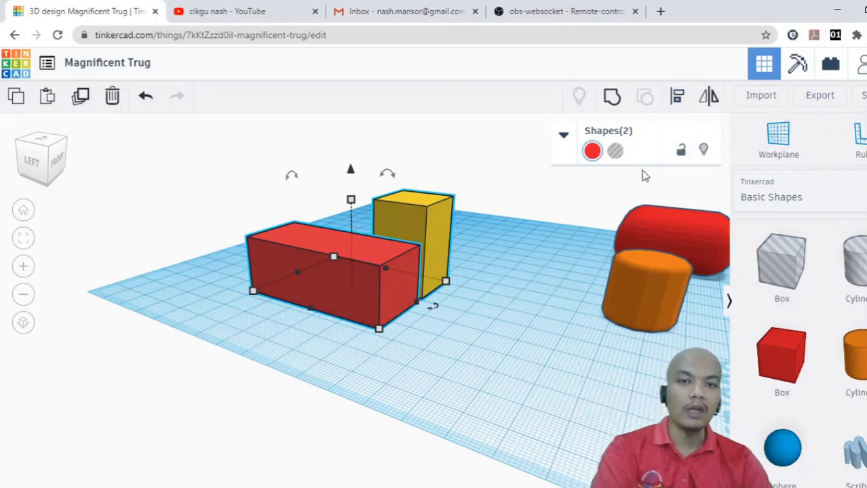
{"action": "key", "text": "l"}
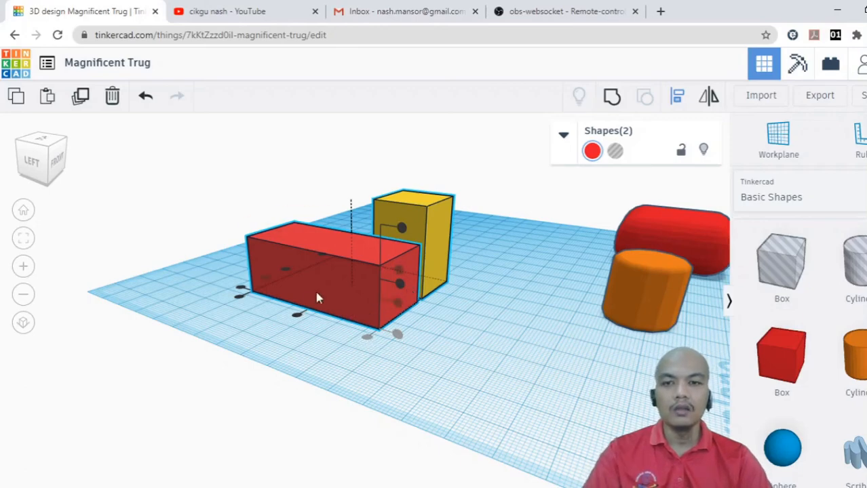
{"action": "left_click", "coordinate": [299, 317]}
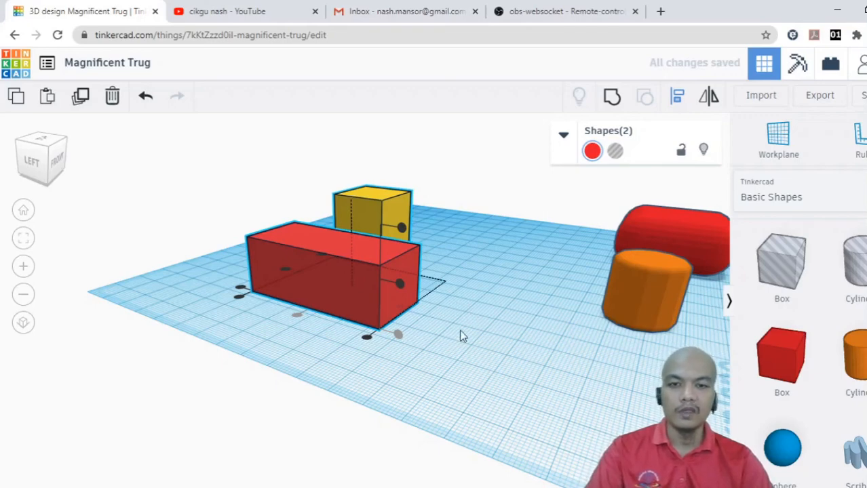
{"action": "left_click", "coordinate": [482, 341]}
{"action": "key", "text": "ctrl+z"}
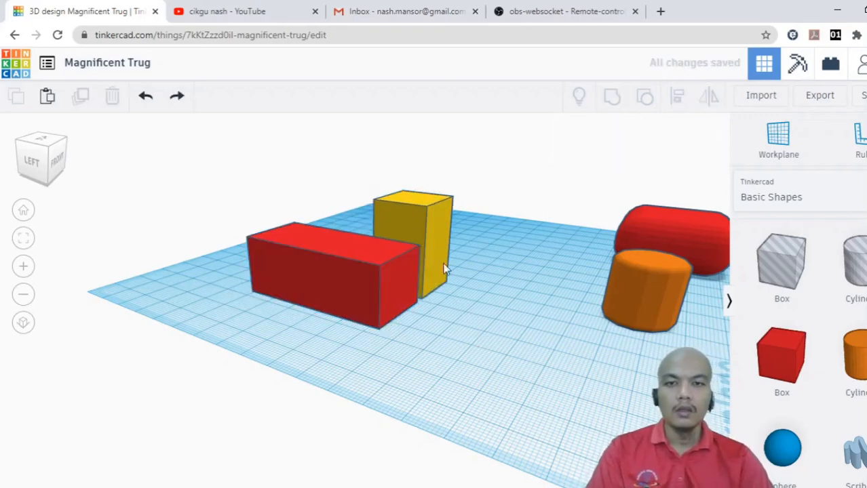
Select the yellow box and the long red box and centre them across the red box's width with Align.
{"action": "scroll", "coordinate": [435, 254], "scroll_direction": "up", "scroll_amount": 5}
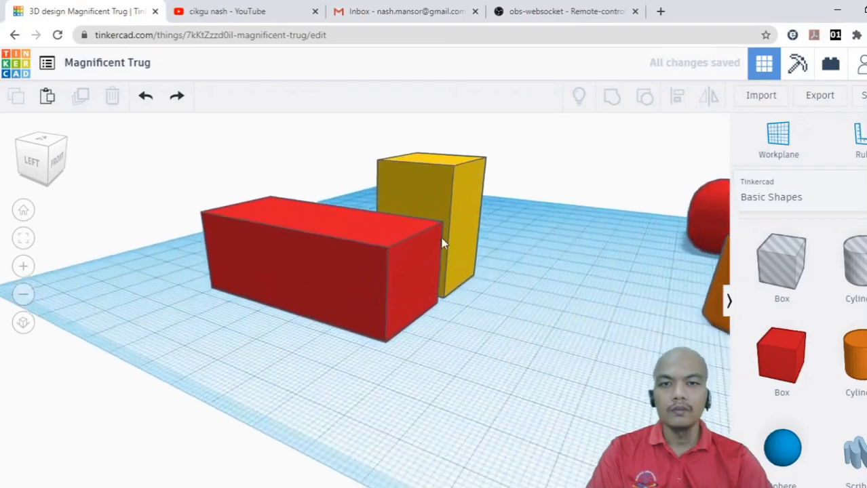
{"action": "left_click", "coordinate": [472, 216]}
{"action": "left_click", "coordinate": [371, 252], "text": "shift"}
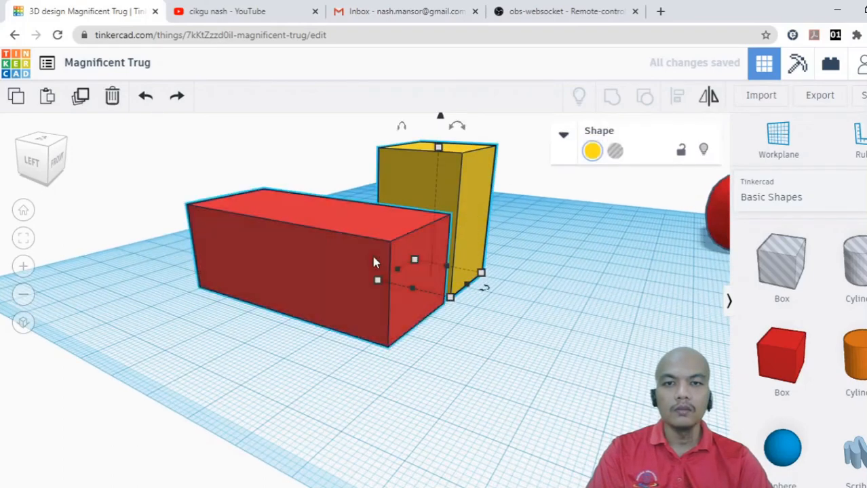
{"action": "left_click", "coordinate": [677, 96]}
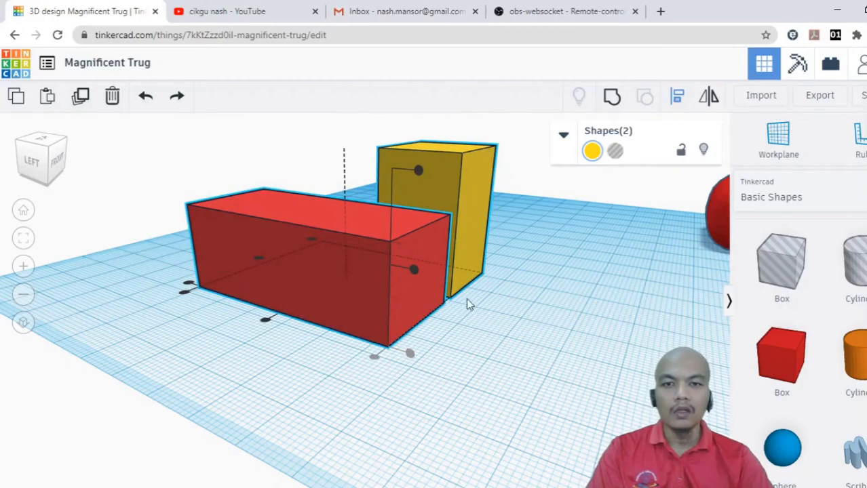
{"action": "scroll", "coordinate": [487, 330], "scroll_direction": "down", "scroll_amount": 3}
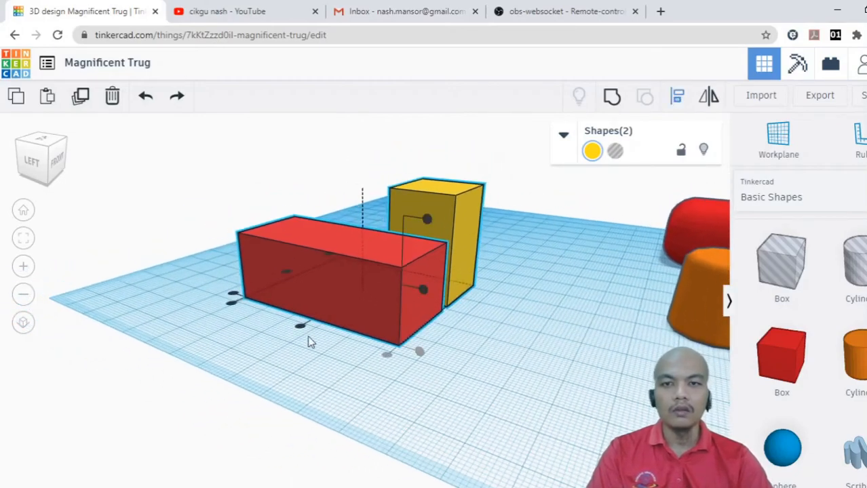
{"action": "left_click", "coordinate": [37, 152]}
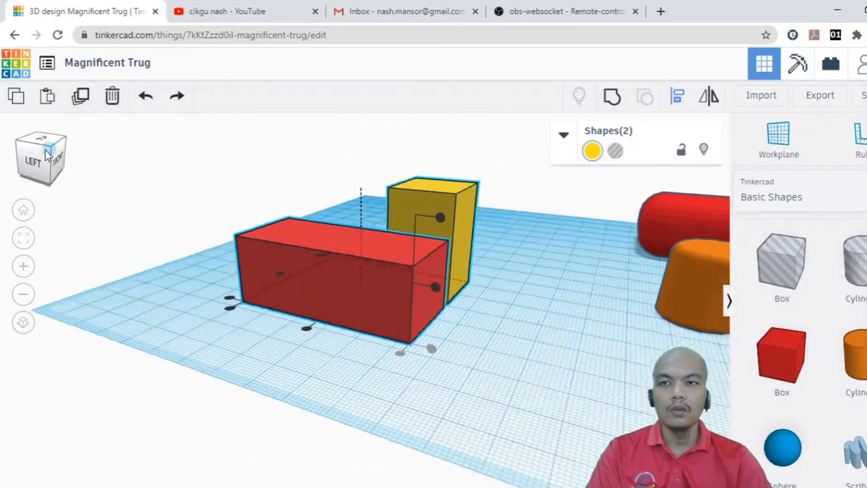
{"action": "mouse_move", "coordinate": [59, 159]}
{"action": "left_mouse_down"}
{"action": "mouse_move", "coordinate": [75, 149]}
{"action": "mouse_move", "coordinate": [70, 154]}
{"action": "left_mouse_up"}
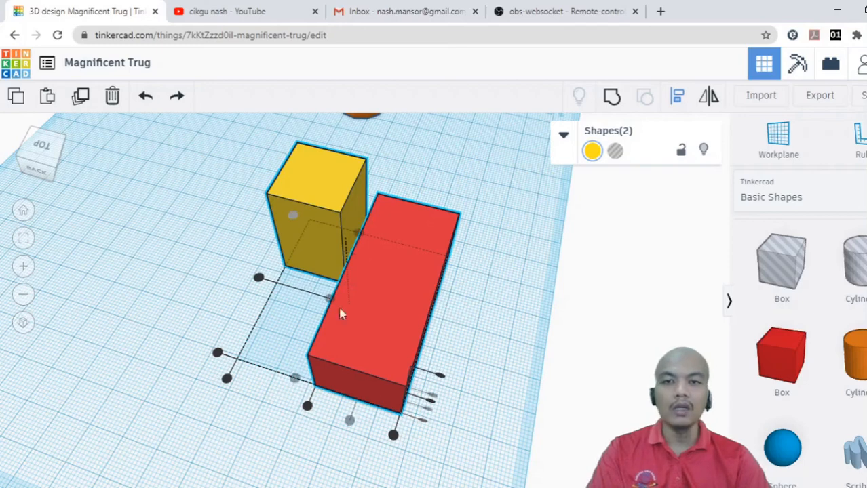
{"action": "left_click_drag", "start_coordinate": [307, 406], "coordinate": [310, 413]}
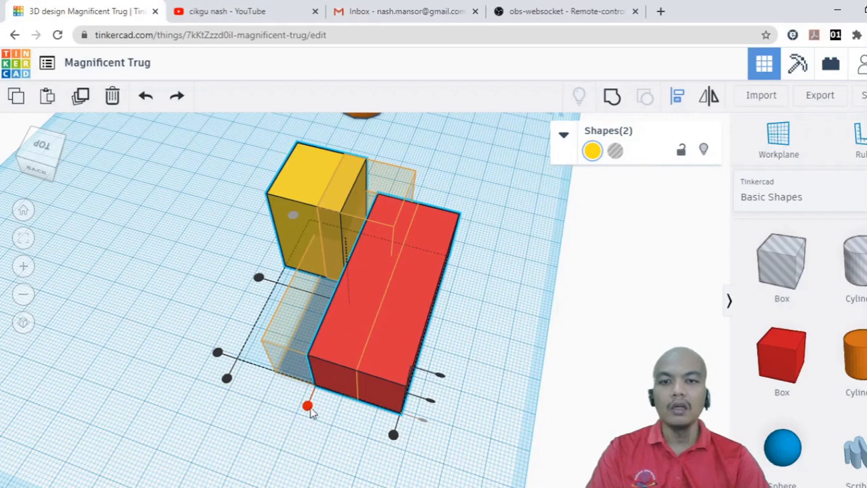
{"action": "left_click_drag", "start_coordinate": [309, 414], "coordinate": [309, 414]}
{"action": "left_click_drag", "start_coordinate": [393, 435], "coordinate": [393, 440]}
{"action": "left_click_drag", "start_coordinate": [308, 405], "coordinate": [306, 404]}
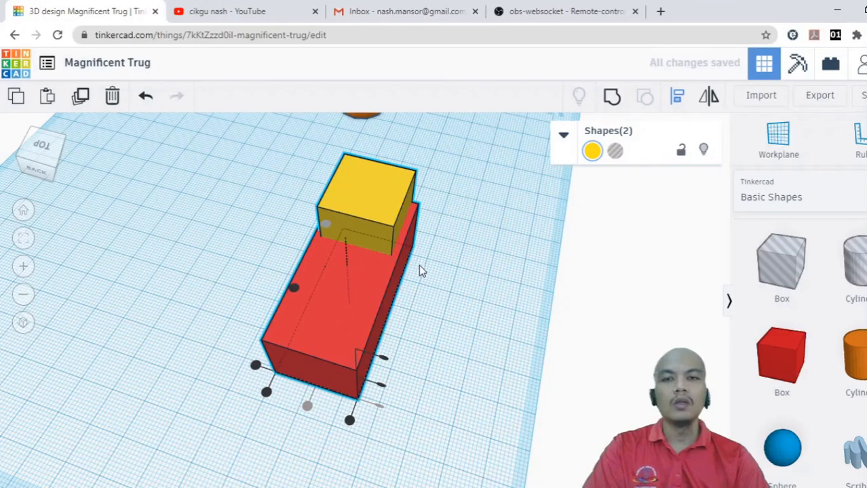
{"action": "right_click_drag", "start_coordinate": [472, 269], "coordinate": [306, 254]}
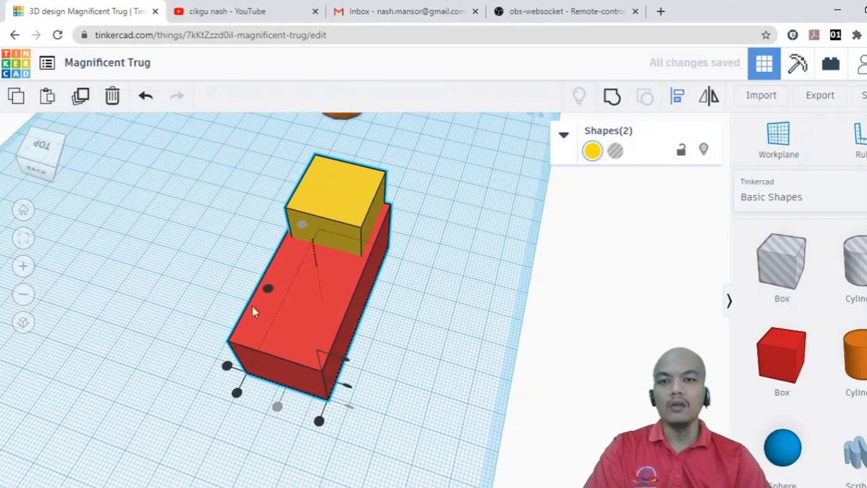
{"action": "left_click", "coordinate": [42, 168]}
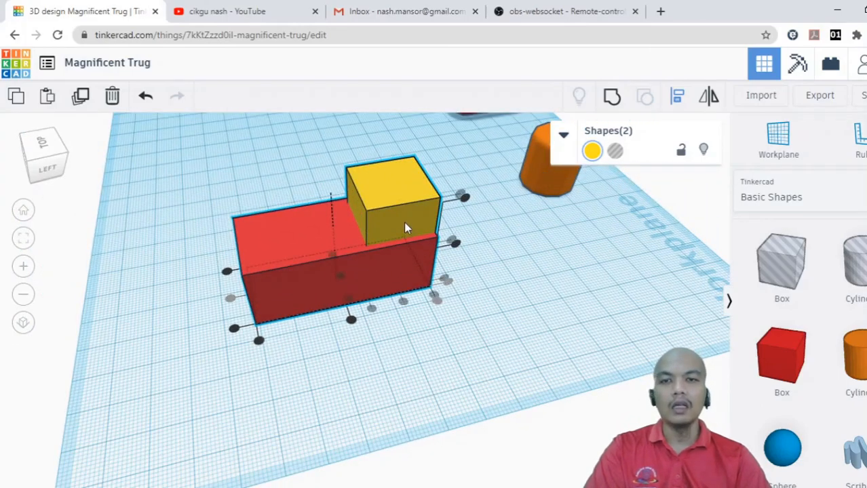
{"action": "left_click", "coordinate": [441, 344]}
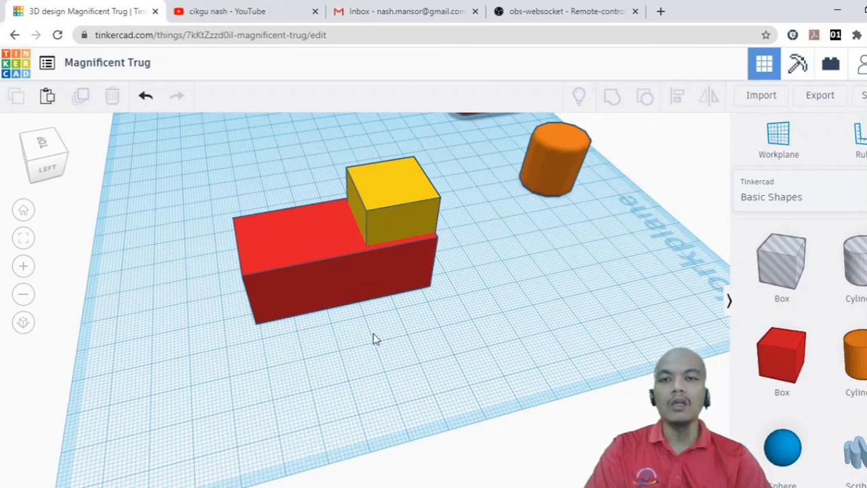
Select both boxes again and centre the yellow box along the red box's length with Align.
{"action": "left_click", "coordinate": [392, 238]}
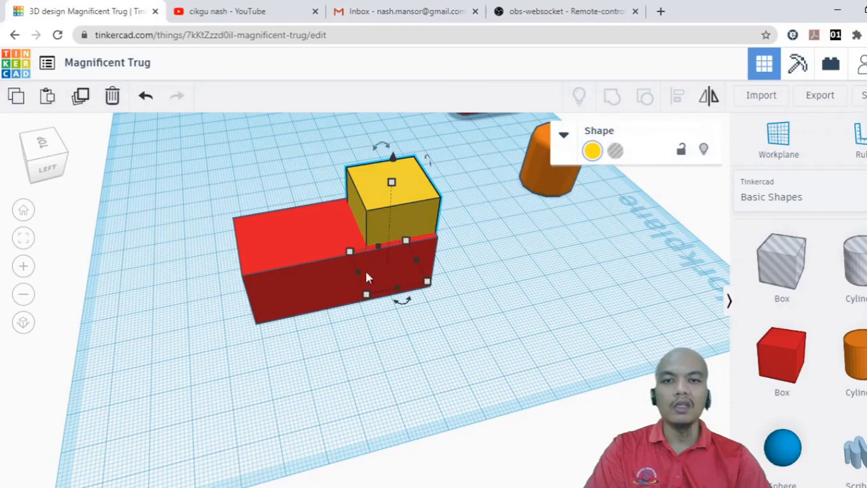
{"action": "left_click", "coordinate": [309, 280], "text": "shift"}
{"action": "left_click", "coordinate": [676, 98]}
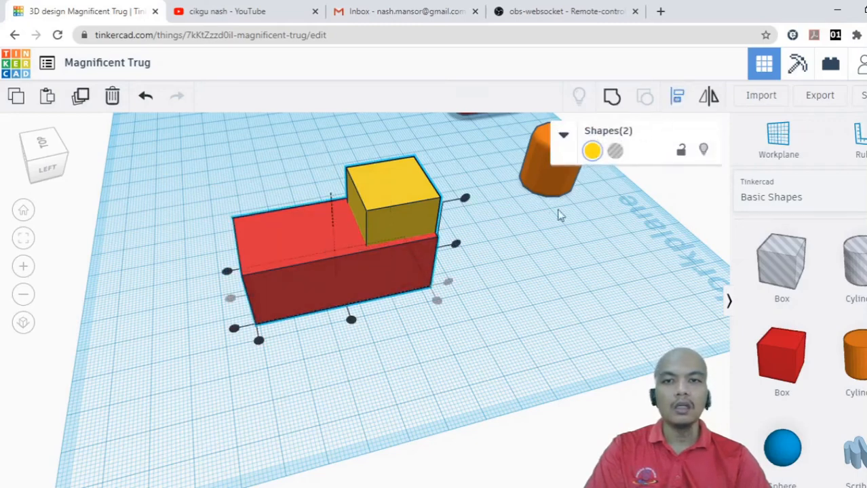
{"action": "left_click", "coordinate": [350, 320]}
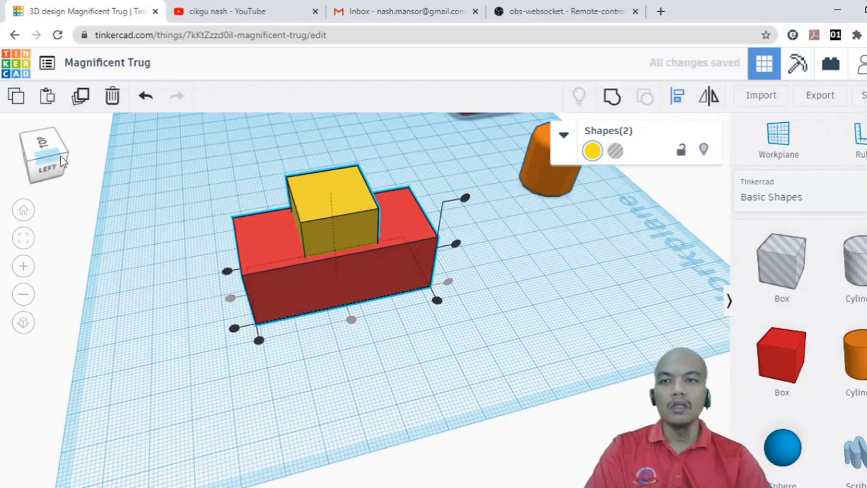
{"action": "left_click", "coordinate": [440, 343]}
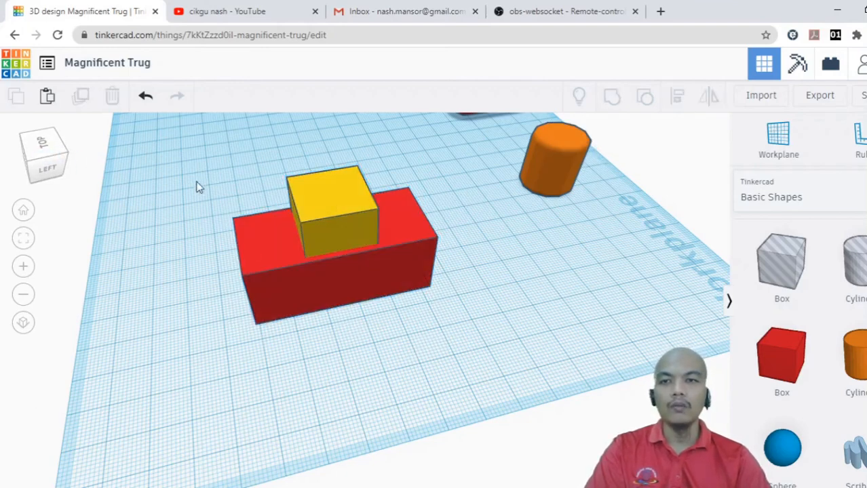
Examine the aligned yellow and red boxes from raised and low oblique side views.
{"action": "right_click_drag", "start_coordinate": [228, 176], "coordinate": [205, 197]}
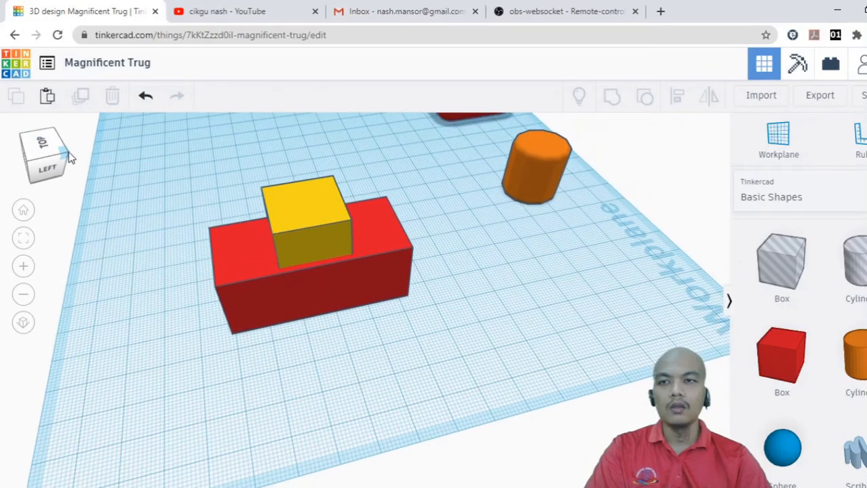
{"action": "left_click", "coordinate": [61, 154]}
{"action": "left_click", "coordinate": [62, 149]}
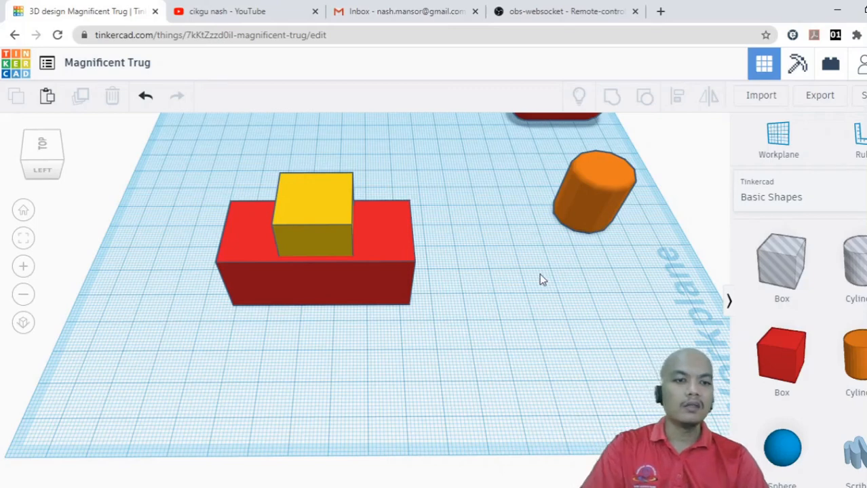
{"action": "scroll", "coordinate": [471, 308], "scroll_direction": "down", "scroll_amount": 3}
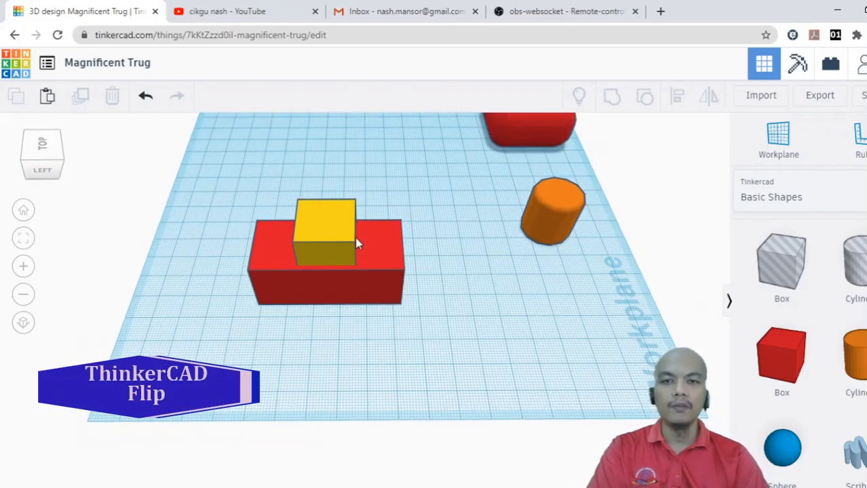
{"action": "left_click", "coordinate": [339, 237]}
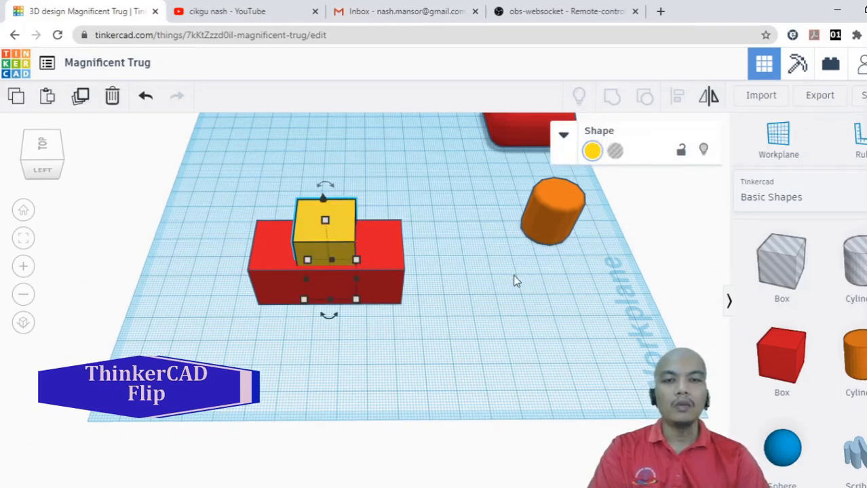
{"action": "middle_click_drag", "start_coordinate": [513, 274], "coordinate": [471, 307]}
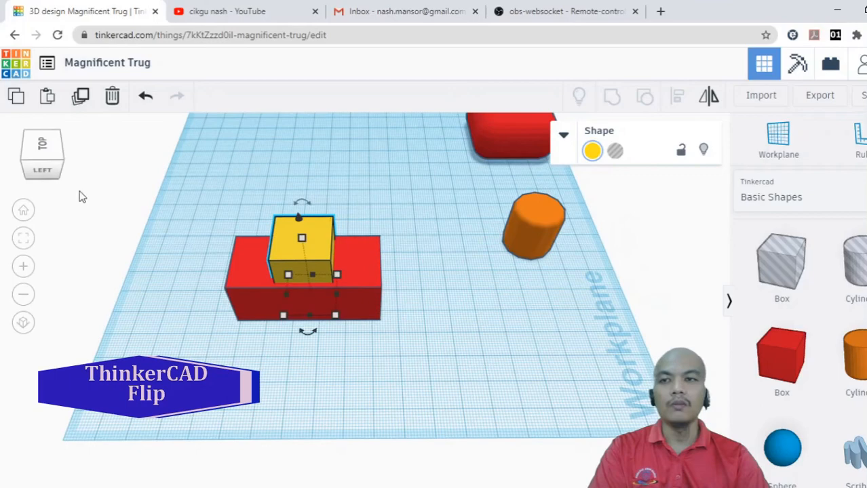
{"action": "left_click", "coordinate": [60, 162]}
{"action": "left_click", "coordinate": [60, 161]}
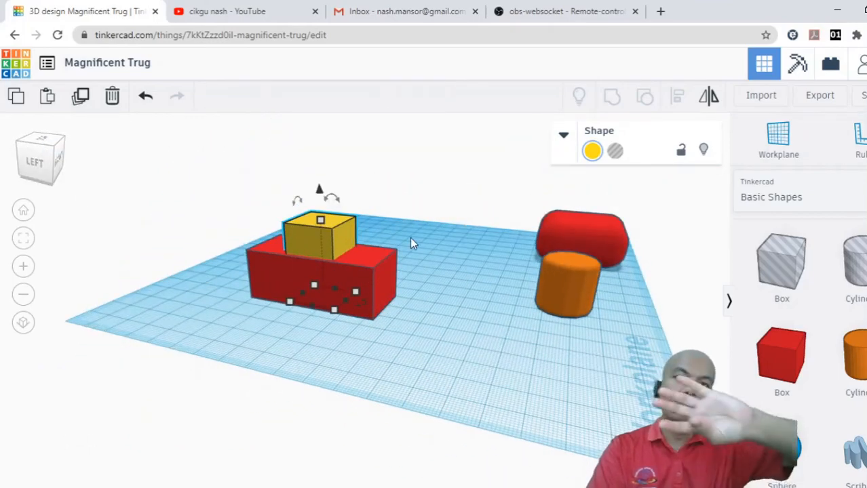
{"action": "left_click", "coordinate": [369, 337]}
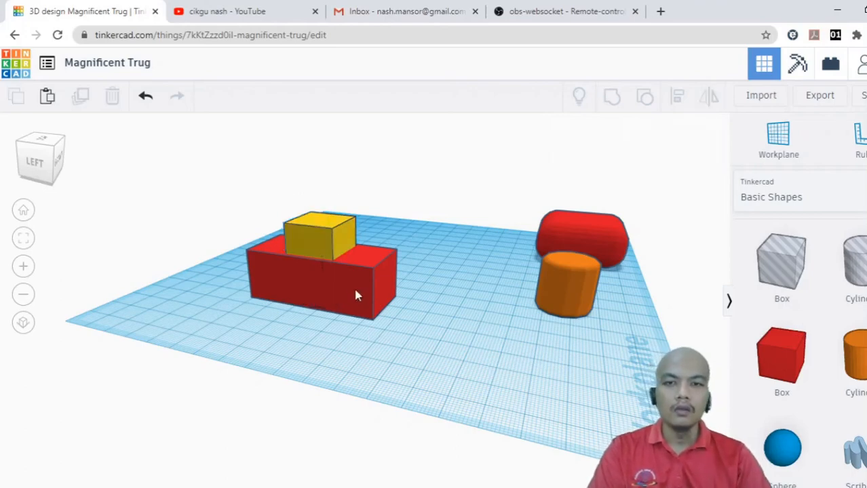
Delete the yellow box and the long red box from the workplane.
{"action": "left_click", "coordinate": [335, 243]}
{"action": "key", "text": "Delete"}
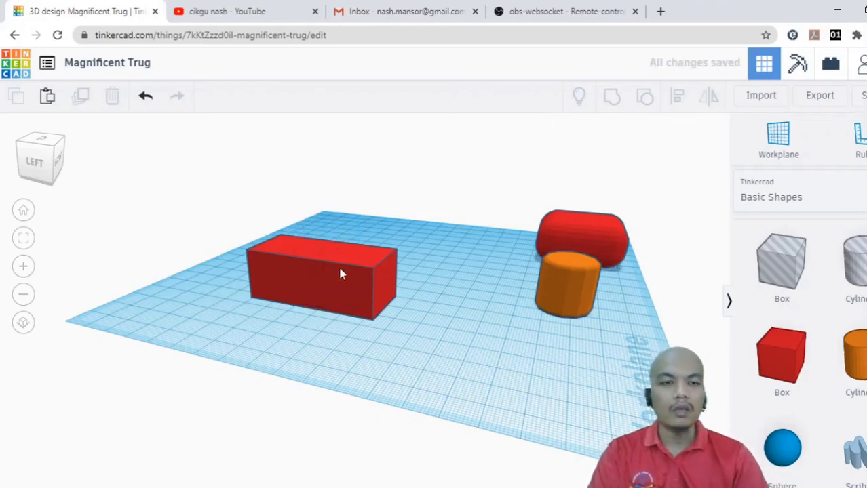
{"action": "left_click", "coordinate": [327, 263]}
{"action": "key", "text": "Delete"}
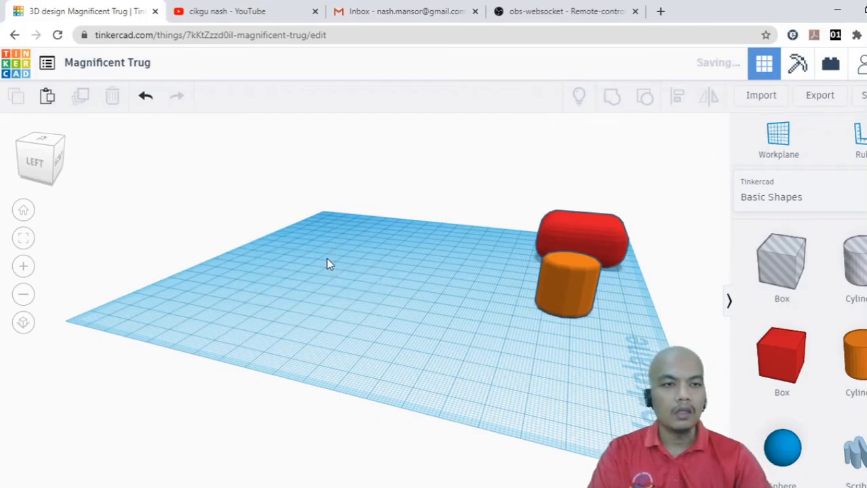
Place a Cone on the cleared area of the workplane and stretch its height to about 44 mm.
{"action": "scroll", "coordinate": [789, 304], "scroll_direction": "down", "scroll_amount": 4}
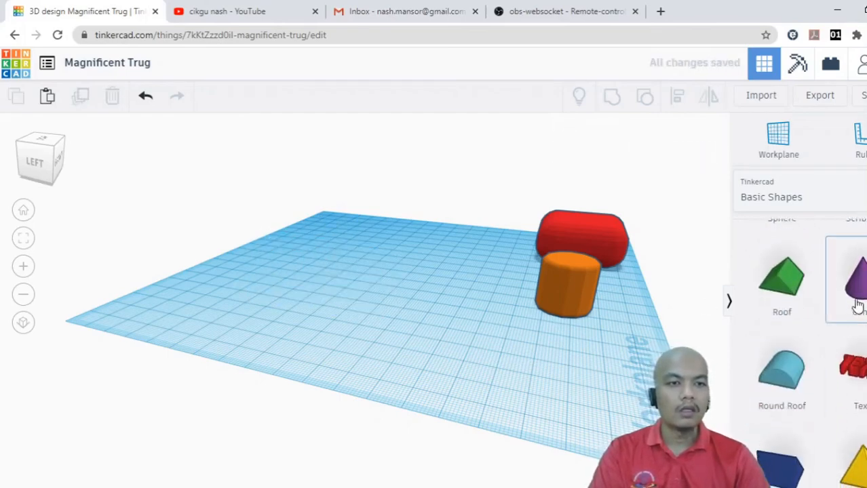
{"action": "left_click_drag", "start_coordinate": [856, 278], "coordinate": [484, 317]}
{"action": "left_click", "coordinate": [375, 299]}
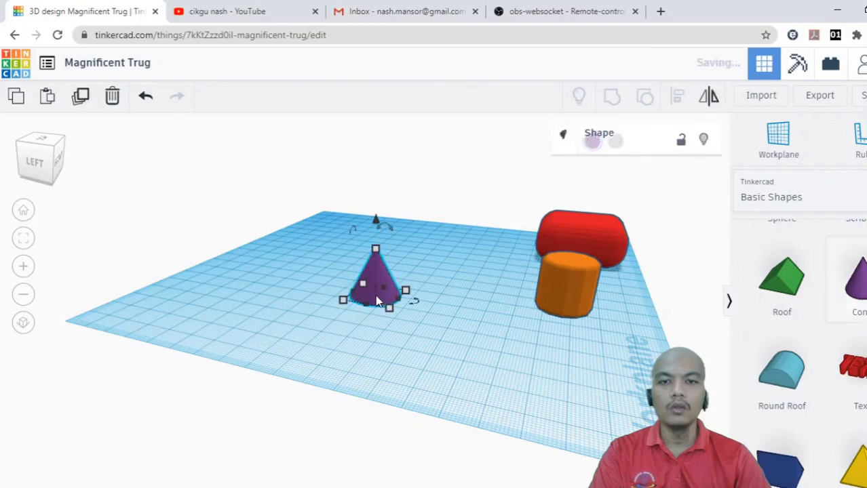
{"action": "left_click_drag", "start_coordinate": [377, 244], "coordinate": [385, 196]}
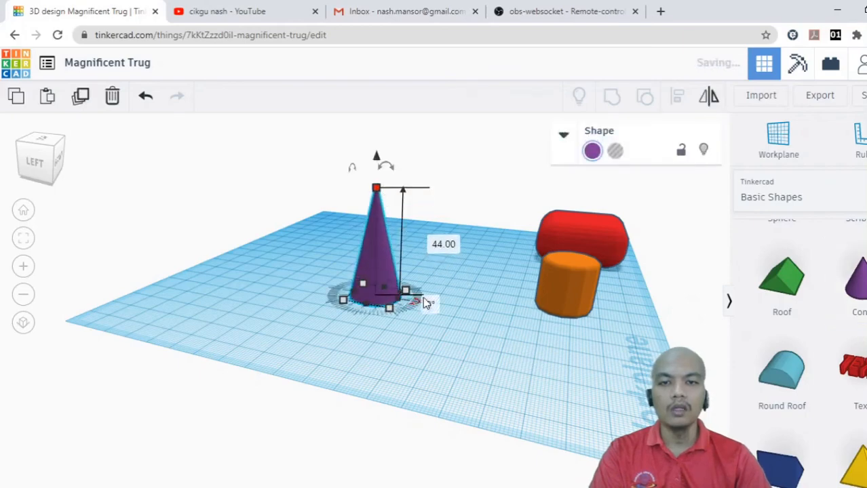
Scale the cone proportionally to a base of about 29 by 29 mm, then reduce its height.
{"action": "left_click_drag", "start_coordinate": [390, 307], "coordinate": [451, 320]}
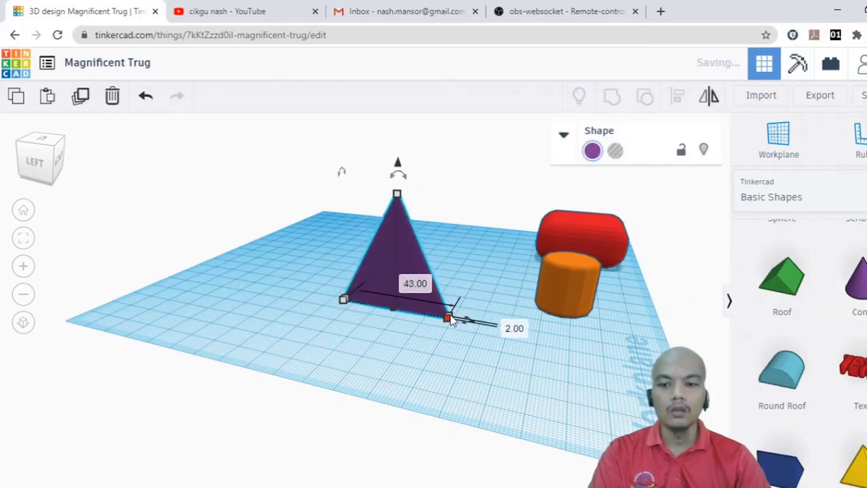
{"action": "key", "text": "ctrl+z"}
{"action": "mouse_move", "coordinate": [388, 310]}
{"action": "left_mouse_down", "text": "shift"}
{"action": "mouse_move", "coordinate": [409, 333]}
{"action": "mouse_move", "coordinate": [396, 325]}
{"action": "left_mouse_up", "text": "shift"}
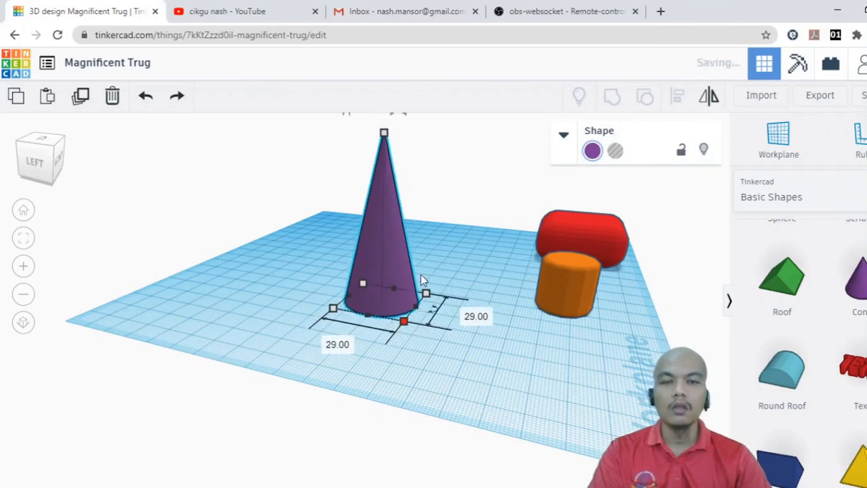
{"action": "left_click", "coordinate": [440, 184]}
{"action": "left_click", "coordinate": [385, 139]}
{"action": "left_click_drag", "start_coordinate": [386, 138], "coordinate": [381, 193]}
{"action": "left_click", "coordinate": [471, 188]}
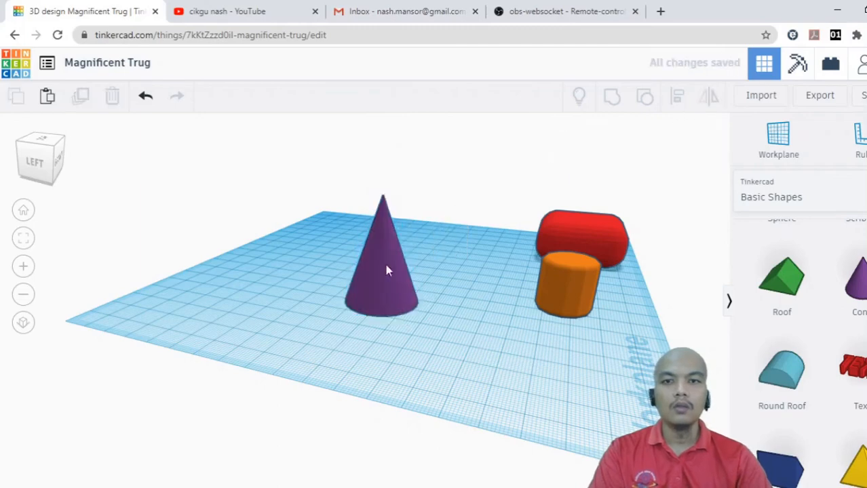
Mirror the purple cone vertically so its tip points down to the workplane.
{"action": "left_click", "coordinate": [396, 281]}
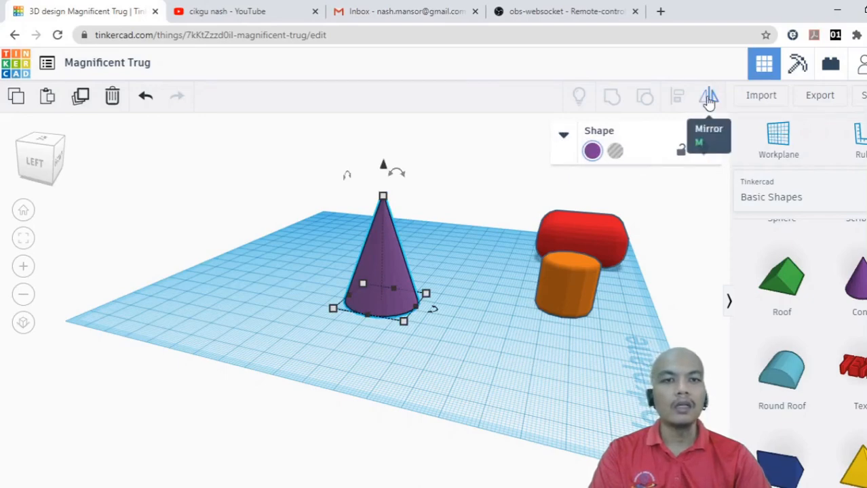
{"action": "left_click", "coordinate": [709, 99]}
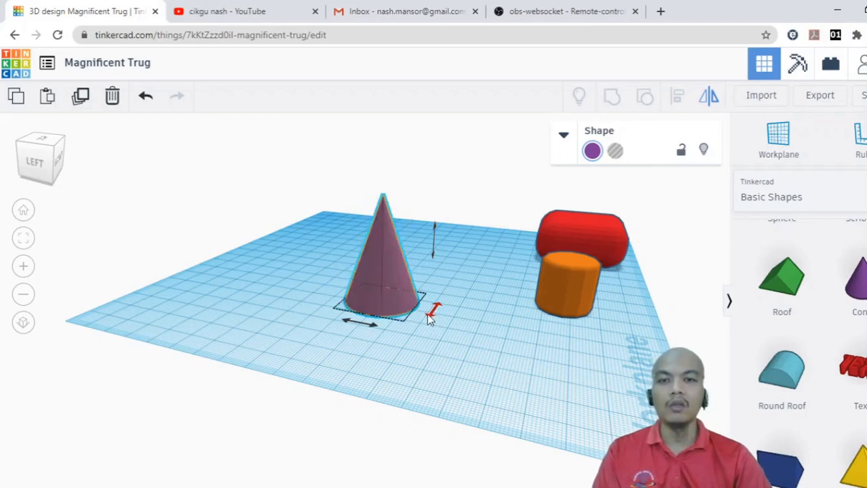
{"action": "left_click", "coordinate": [432, 237]}
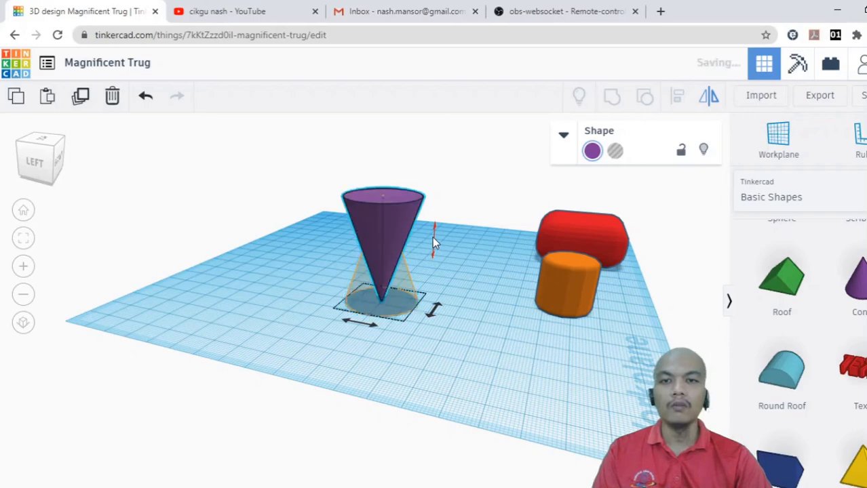
{"action": "left_click", "coordinate": [468, 361]}
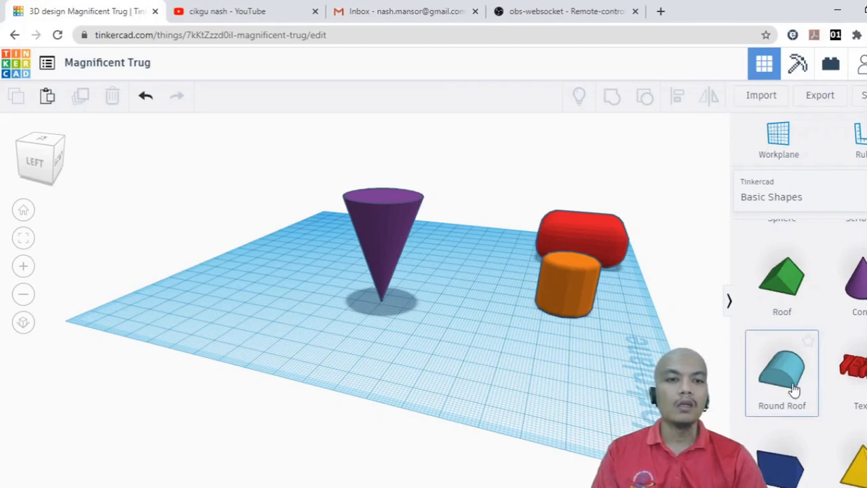
Place a Round Roof shape on the workplane beside the tip of the inverted cone.
{"action": "left_click_drag", "start_coordinate": [793, 388], "coordinate": [408, 301]}
{"action": "left_click", "coordinate": [457, 364]}
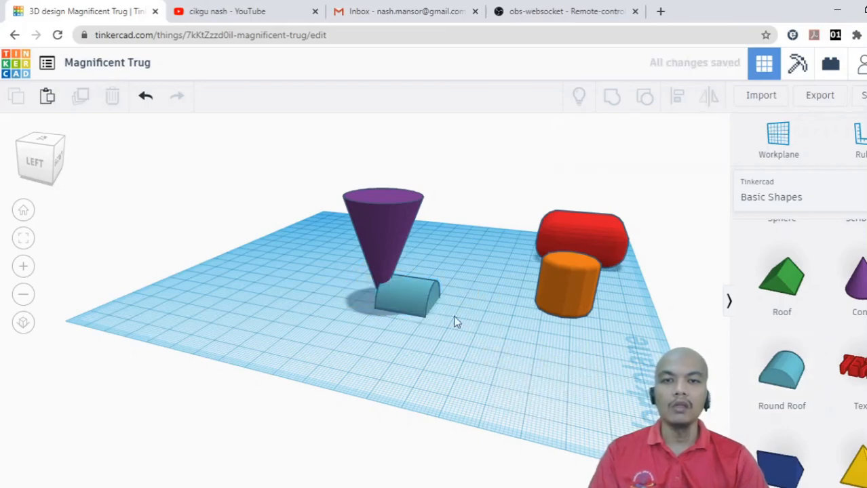
Group the inverted cone and the round roof into a single shape.
{"action": "left_click", "coordinate": [413, 297]}
{"action": "left_click", "coordinate": [382, 229], "text": "shift"}
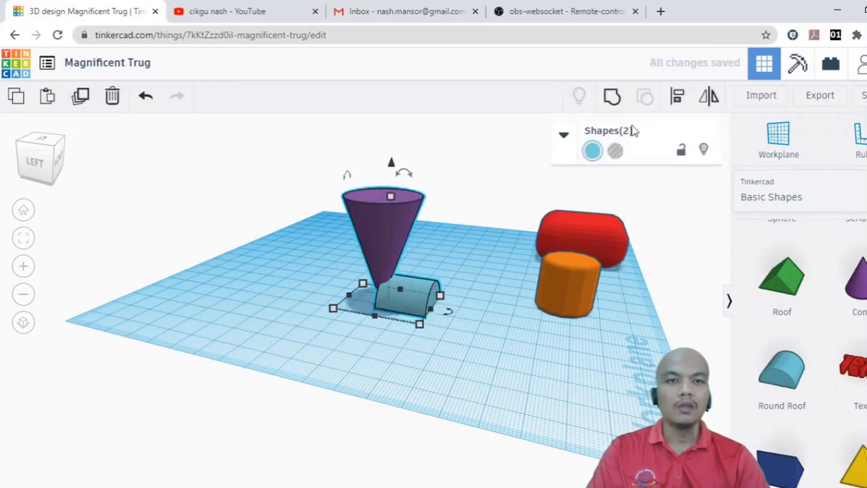
{"action": "left_click", "coordinate": [612, 97]}
{"action": "left_click", "coordinate": [462, 367]}
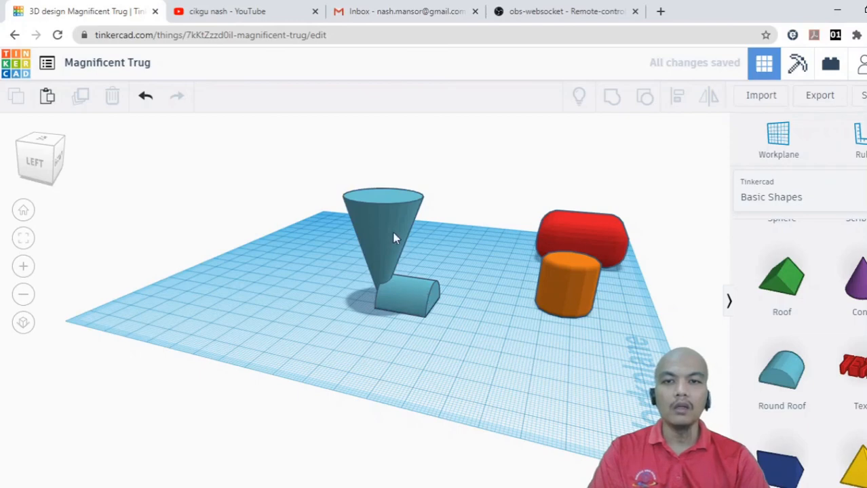
Mirror the grouped cone and round roof front to back along the workplane's depth.
{"action": "left_click", "coordinate": [416, 307]}
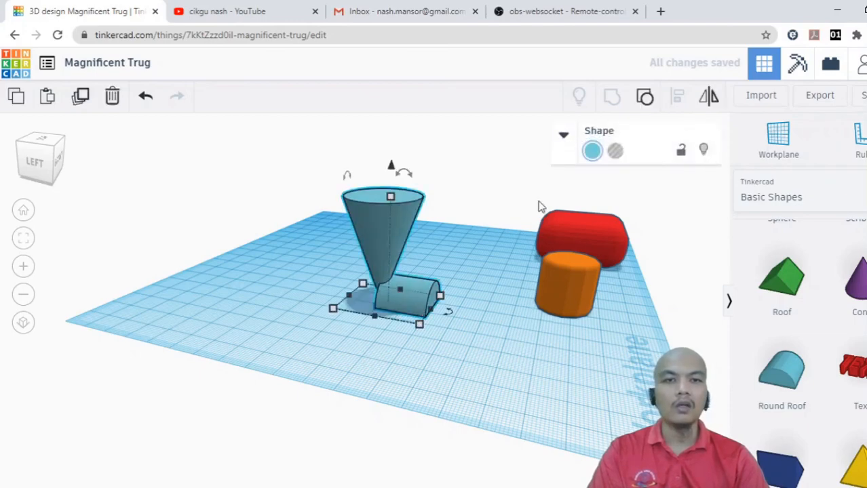
{"action": "left_click", "coordinate": [707, 98]}
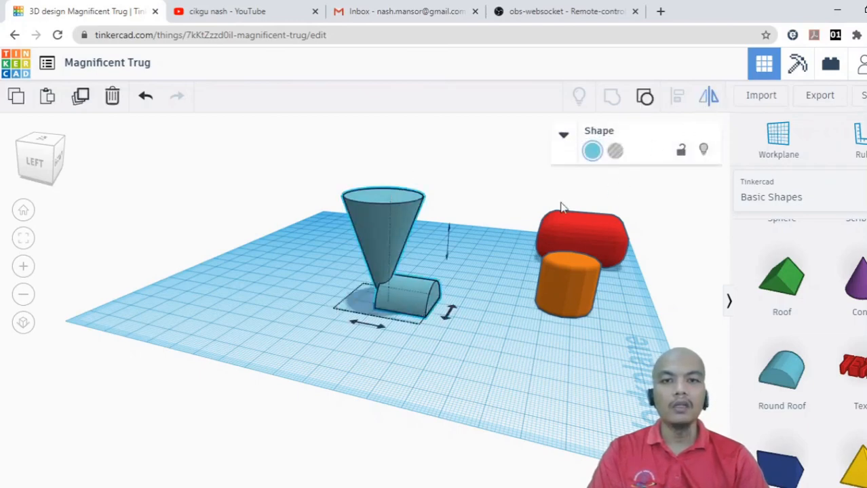
{"action": "left_click", "coordinate": [448, 312]}
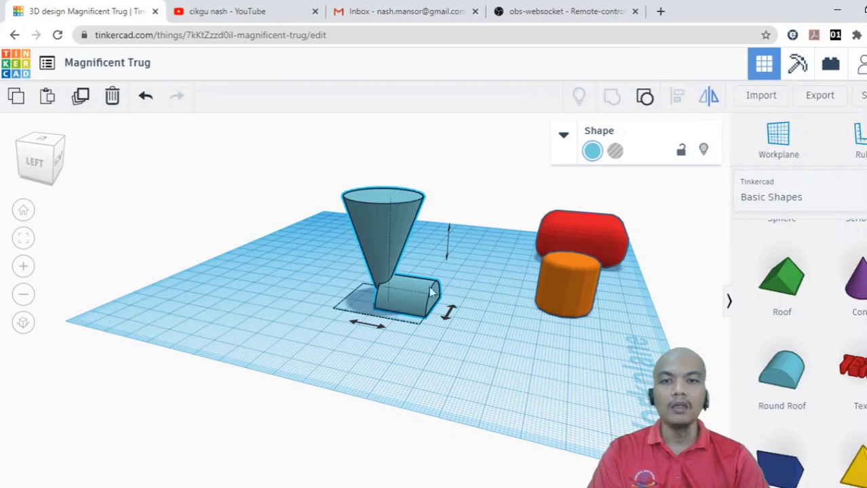
{"action": "left_click", "coordinate": [446, 320]}
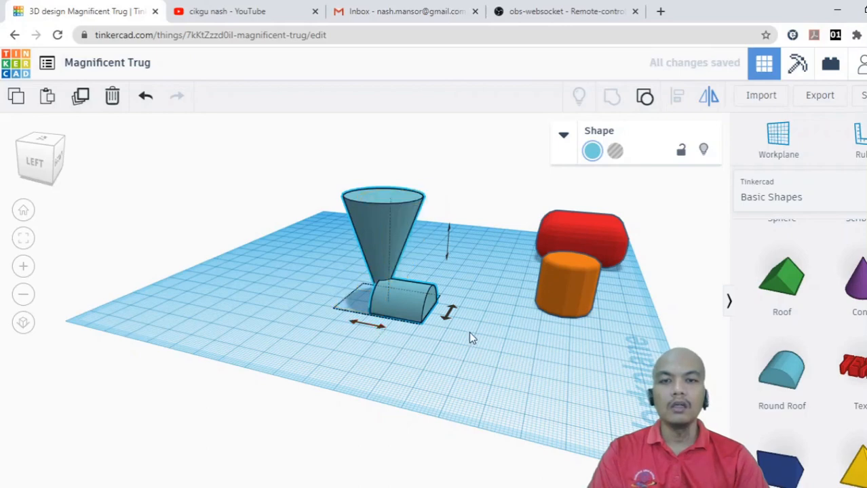
Mirror the grouped shape sideways so the round roof switches to the opposite side of the cone.
{"action": "left_click", "coordinate": [344, 339]}
{"action": "left_click", "coordinate": [384, 285]}
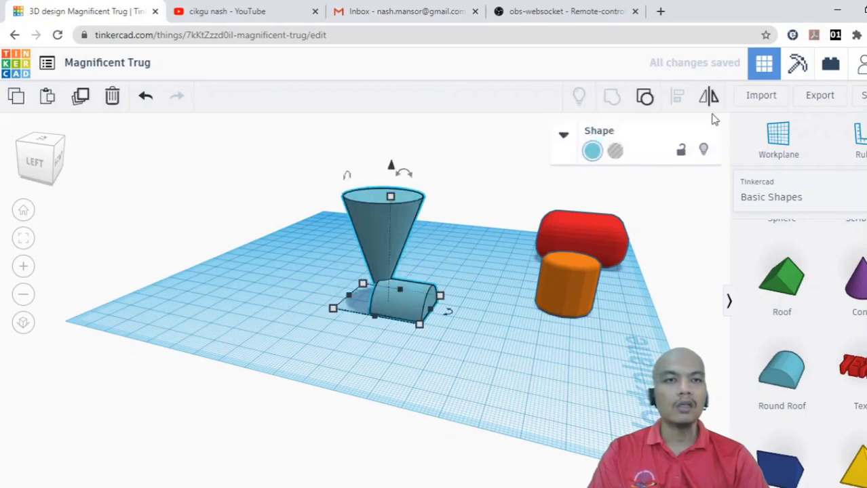
{"action": "left_click", "coordinate": [356, 325]}
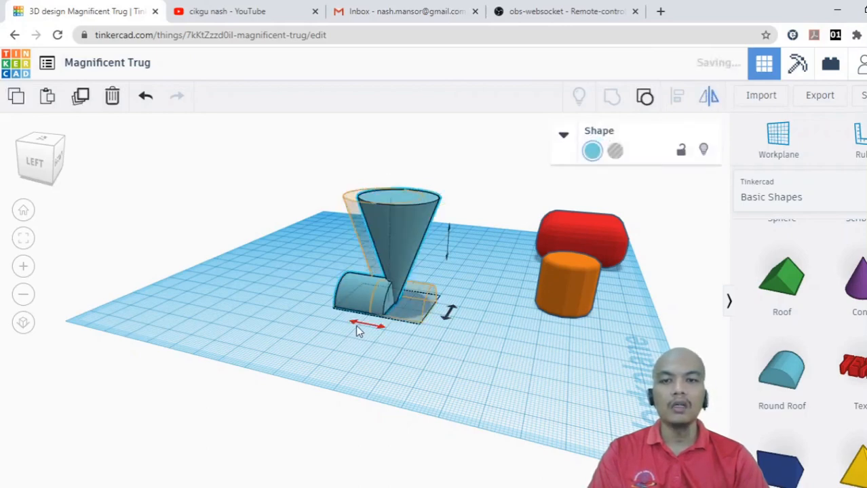
{"action": "left_click", "coordinate": [447, 371]}
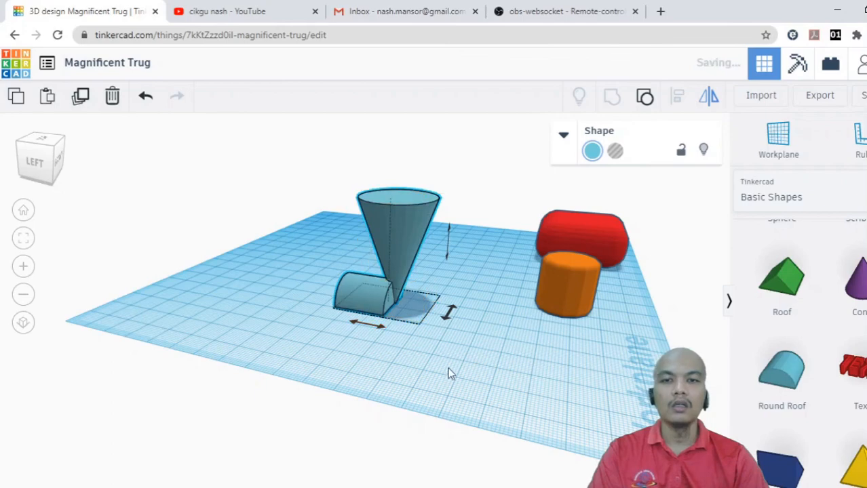
Mirror the grouped shape vertically so the cone stands on its base with the round roof at its tip.
{"action": "left_click", "coordinate": [393, 252]}
{"action": "left_click", "coordinate": [708, 95]}
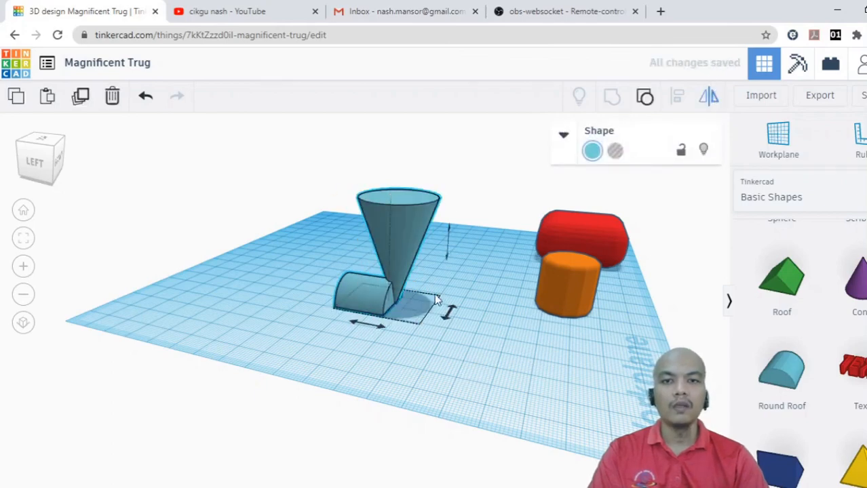
{"action": "left_click", "coordinate": [447, 246]}
{"action": "left_click", "coordinate": [464, 353]}
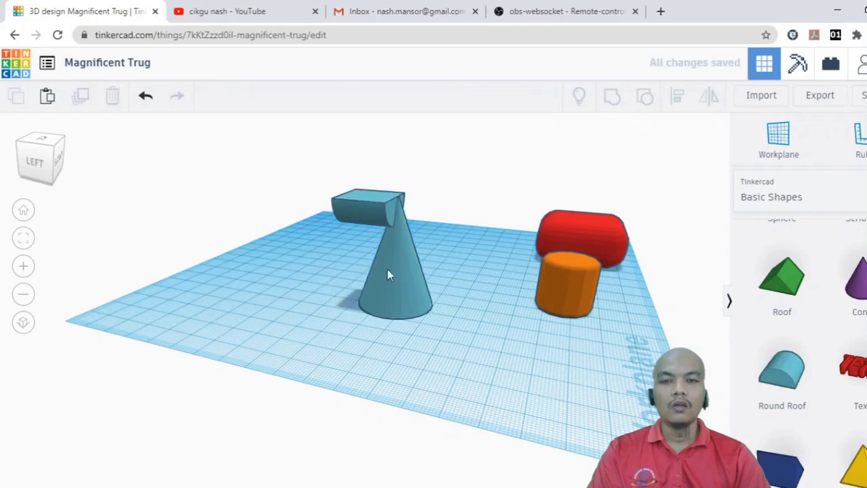